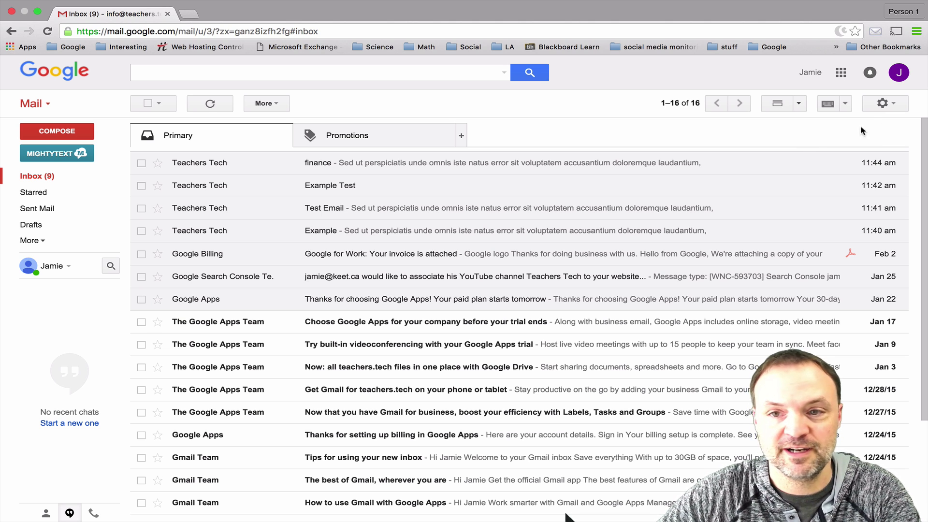
Apply and save the green caterpillar-on-leaf theme as the inbox background.
left_click(898, 103)
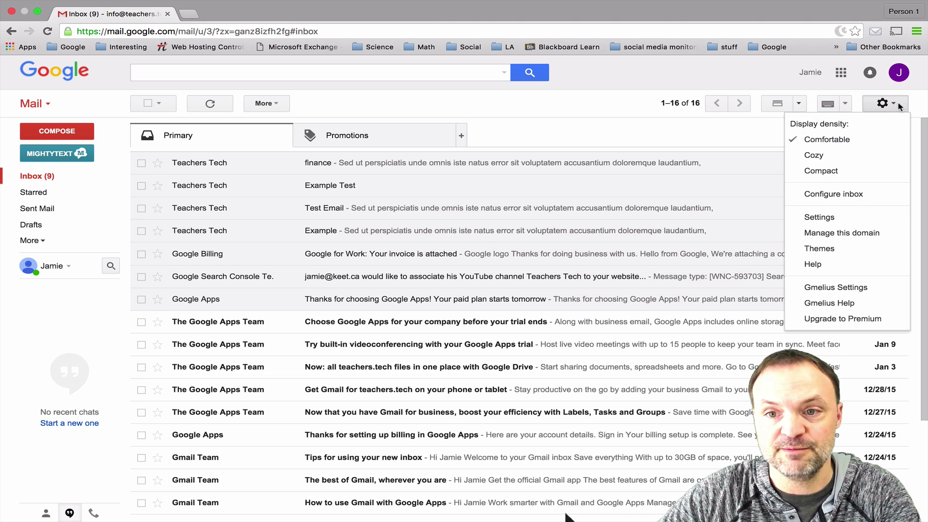
left_click(843, 253)
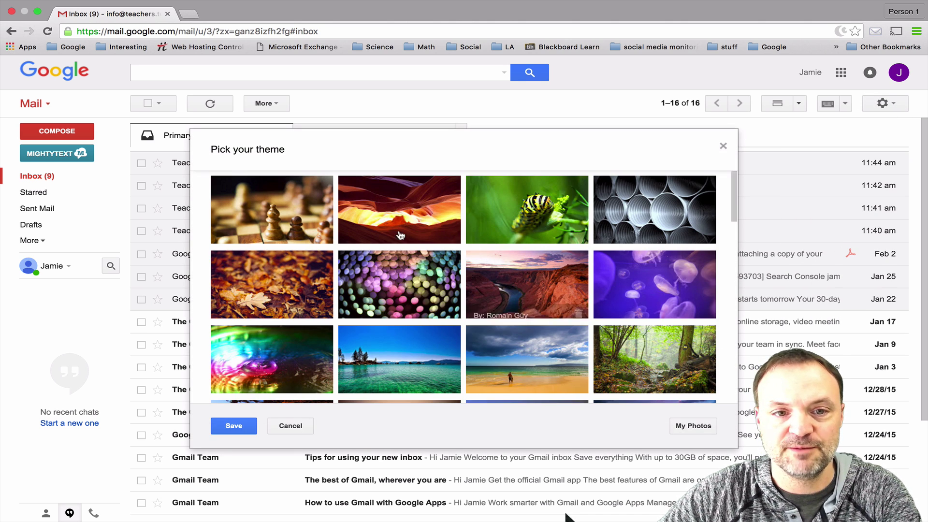
scroll(400, 235, "down", 5)
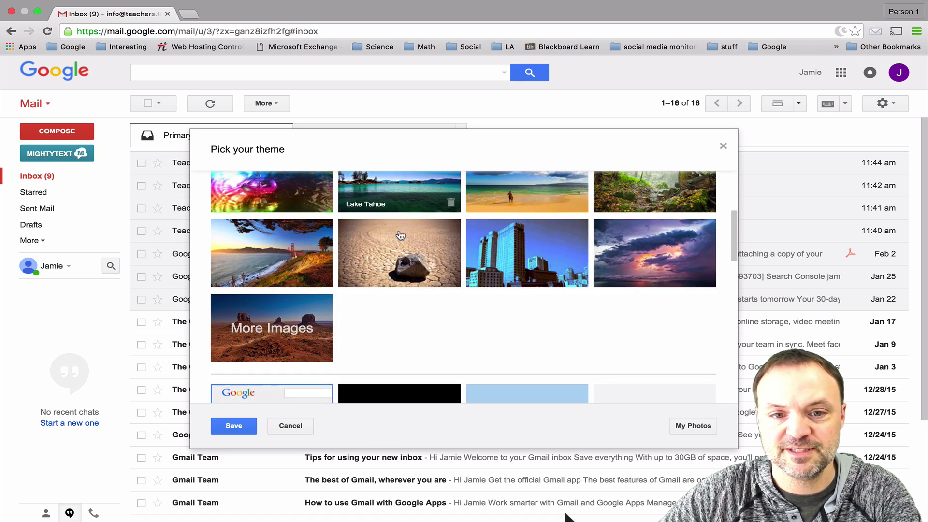
scroll(440, 306, "up", 5)
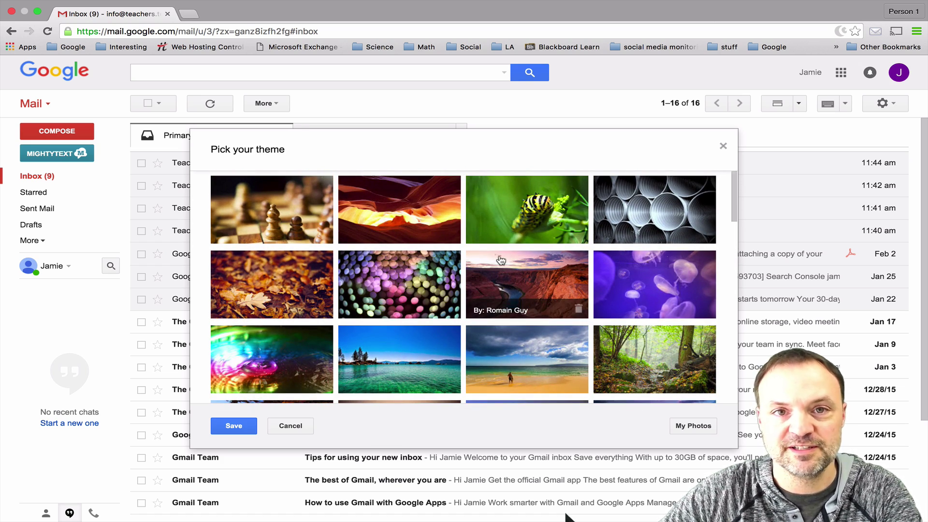
scroll(399, 281, "down", 1)
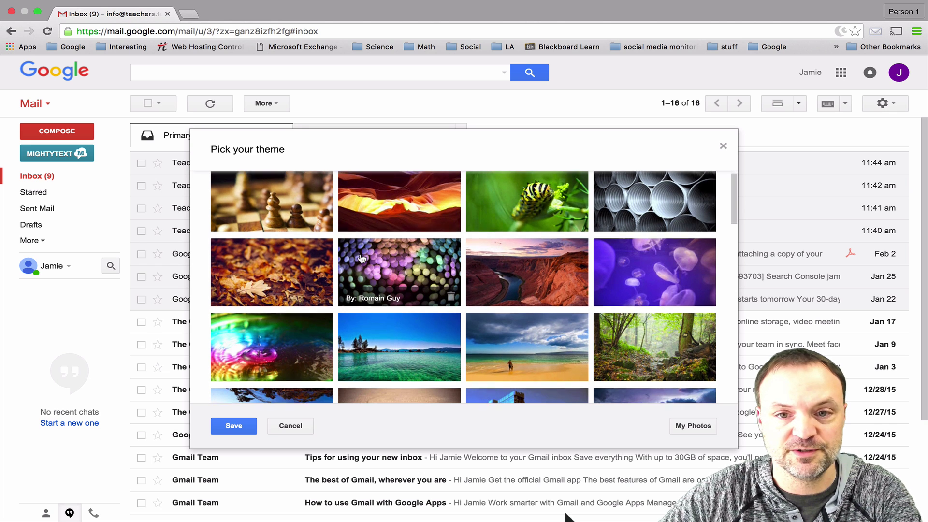
left_click(535, 188)
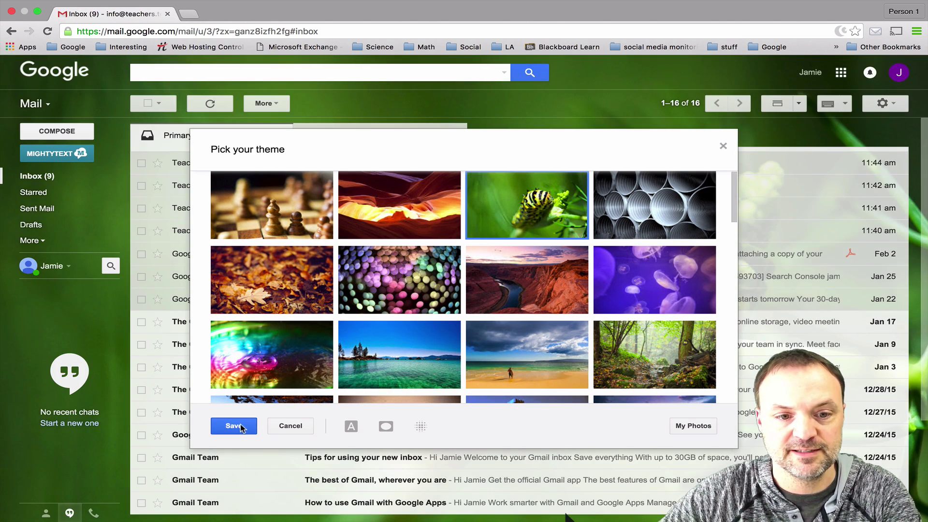
left_click(234, 425)
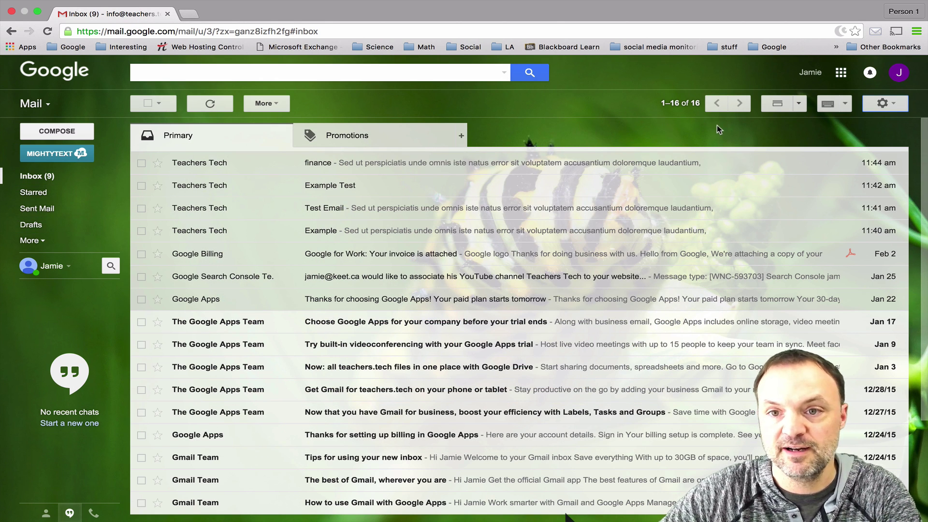
Set the toddlers-on-slide photo from the February 21, 2016 album as the saved theme.
left_click(896, 103)
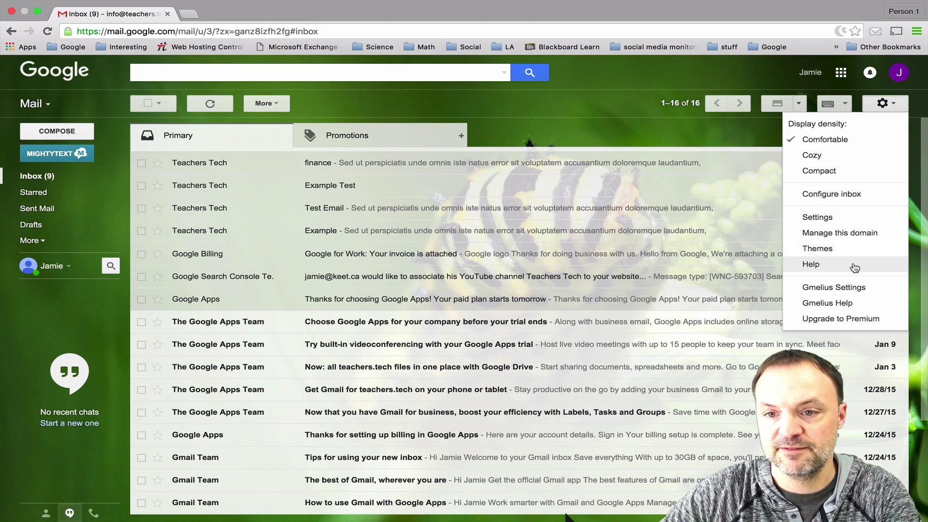
left_click(843, 251)
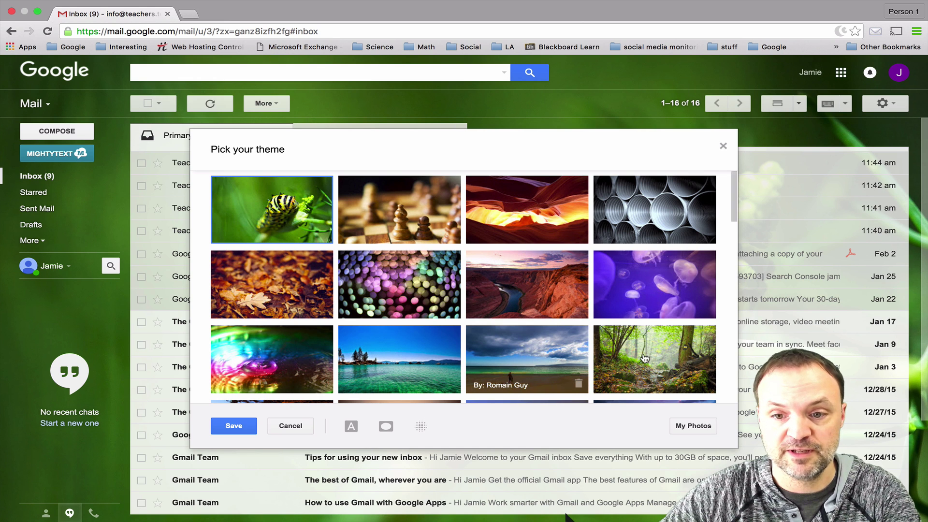
left_click(698, 426)
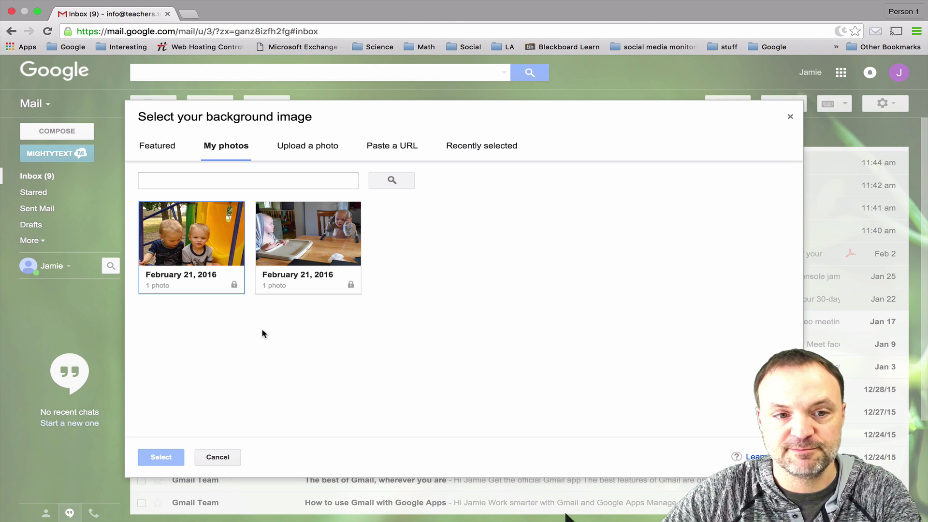
left_click(198, 241)
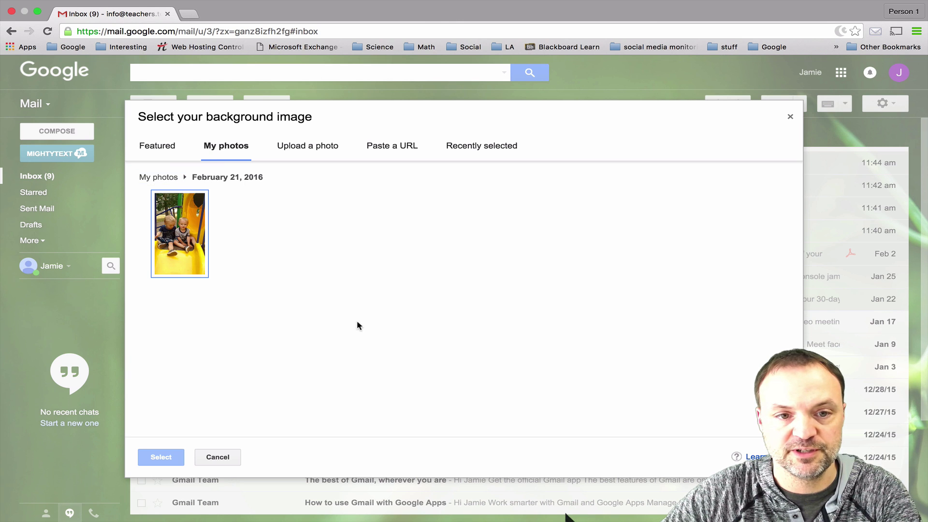
left_click(155, 239)
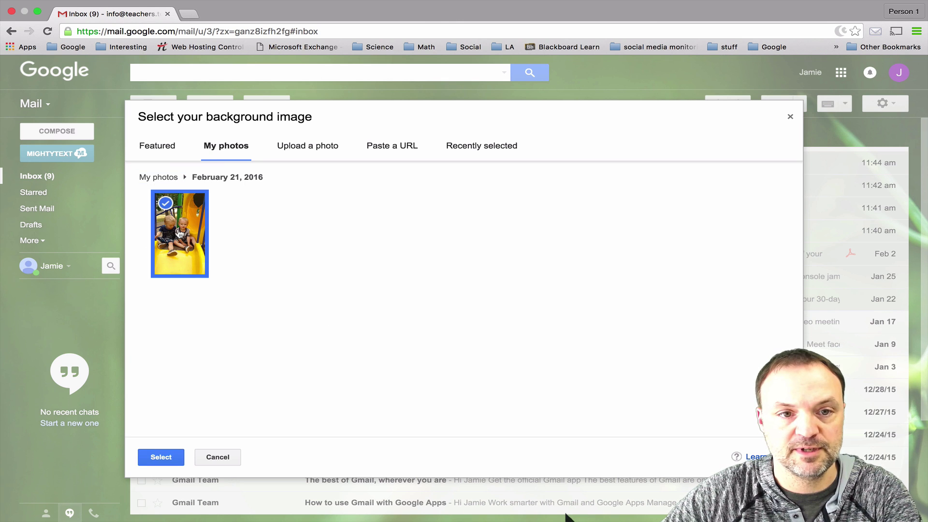
left_click(173, 457)
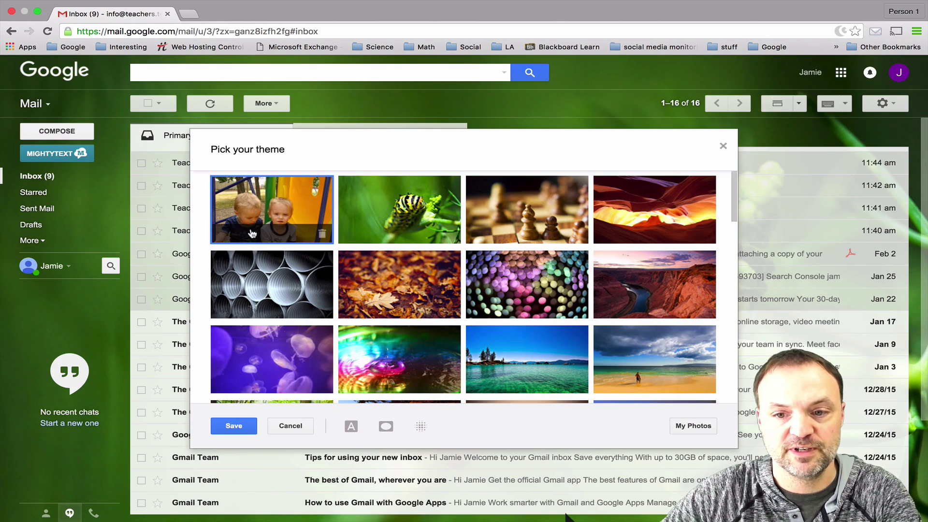
left_click(234, 426)
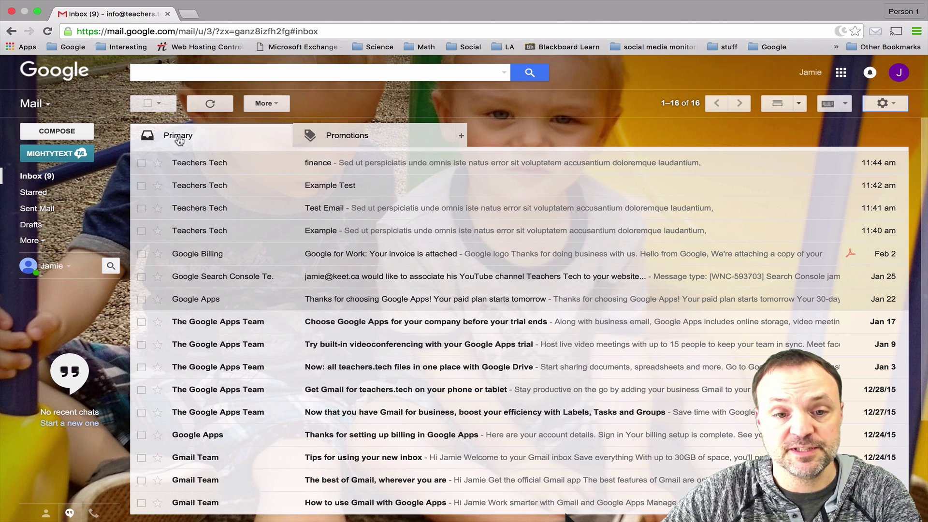
Give the photo theme a moderate blur and a slight vignette.
left_click(888, 104)
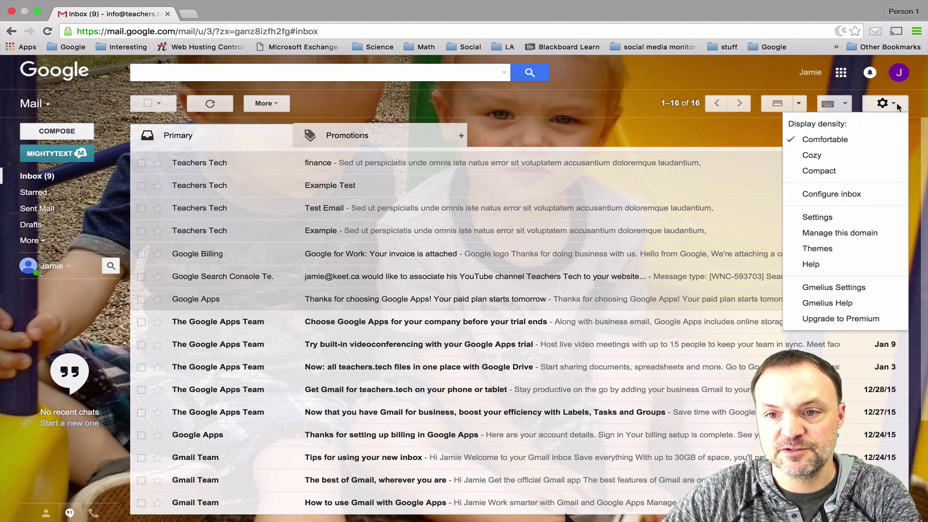
left_click(849, 254)
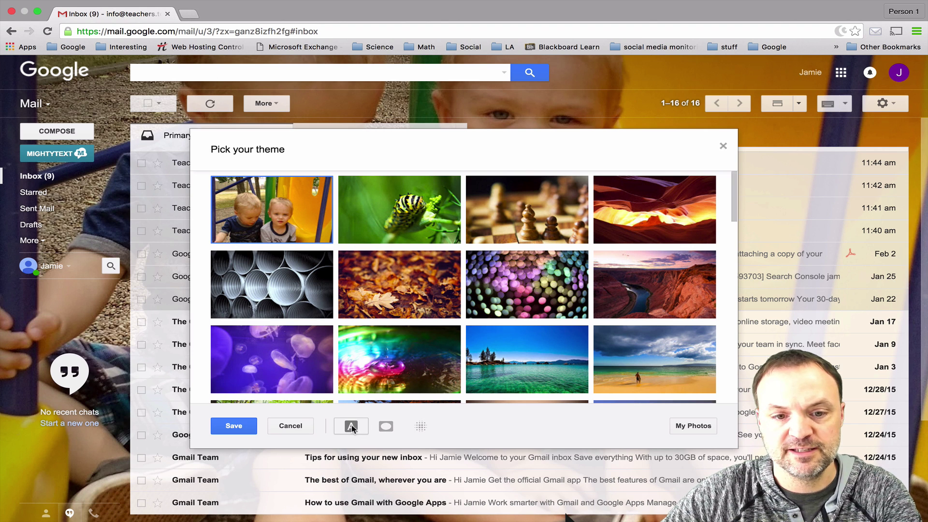
left_click(420, 427)
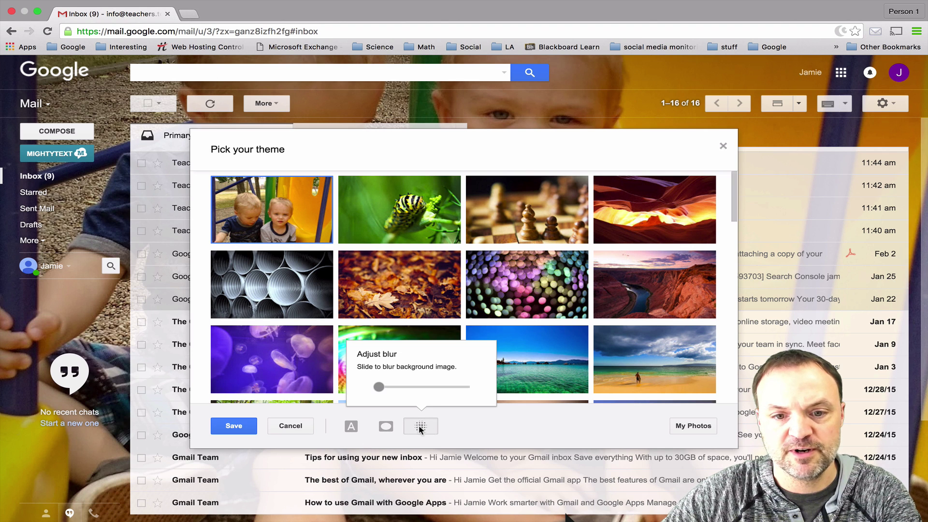
left_click_drag(380, 386, 419, 387)
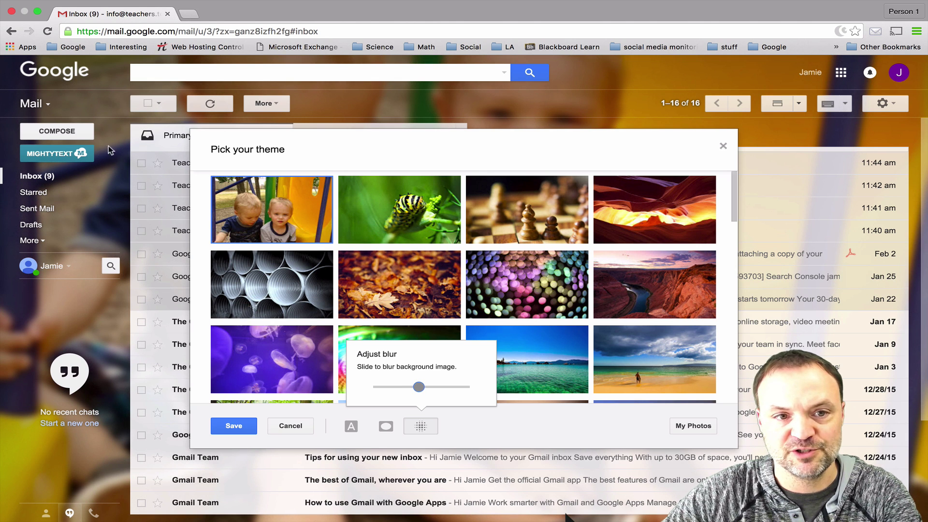
left_click(385, 428)
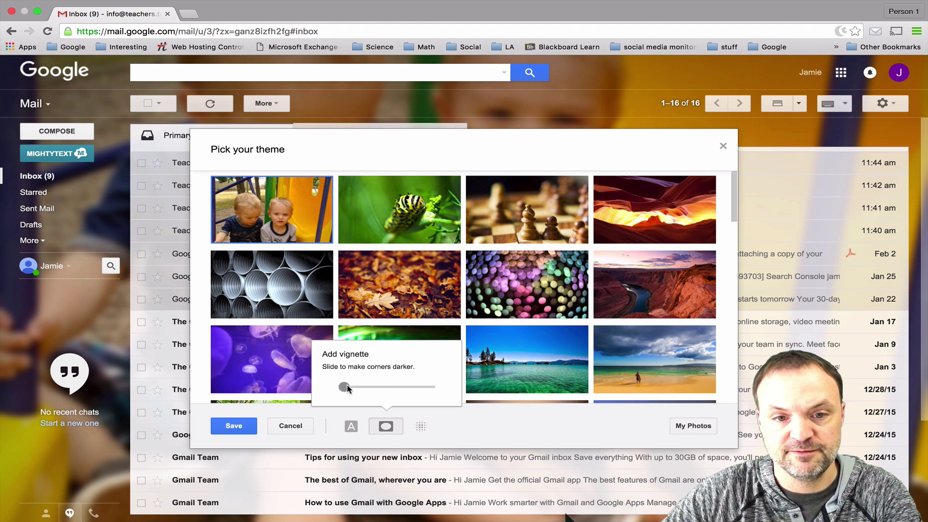
left_click_drag(347, 389, 375, 385)
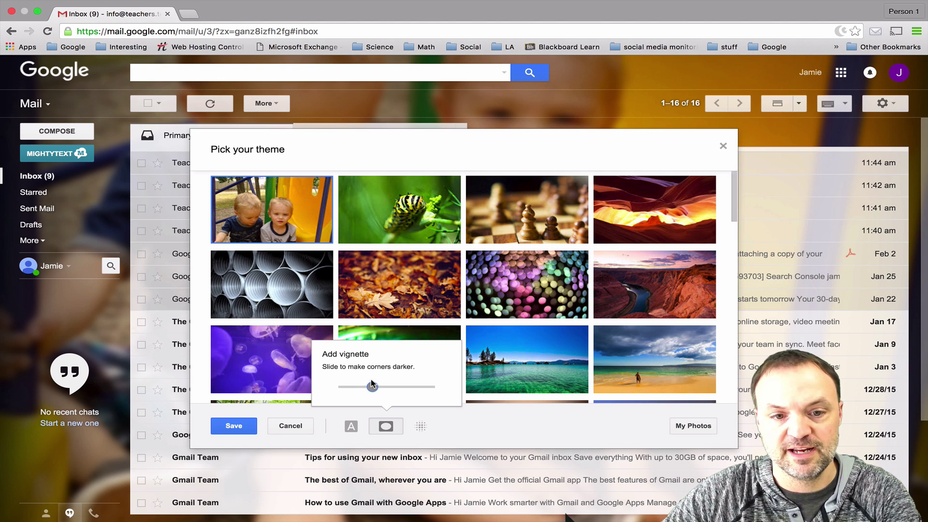
left_click(321, 421)
Set the theme's text background to Light and save the theme.
left_click(350, 427)
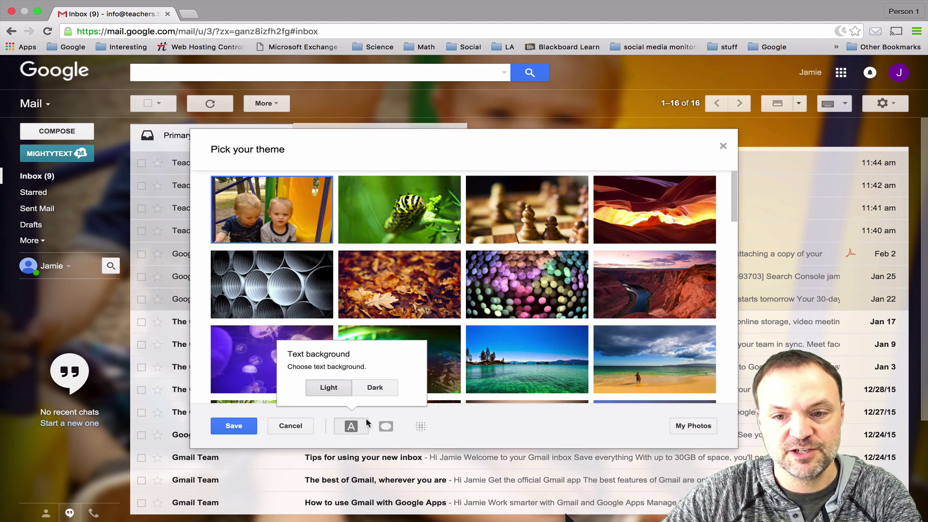
left_click(383, 385)
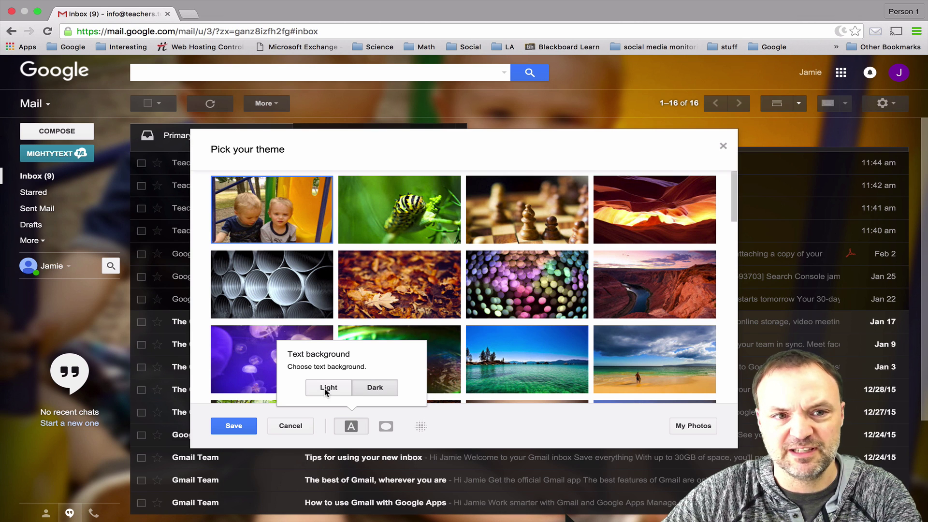
left_click(328, 388)
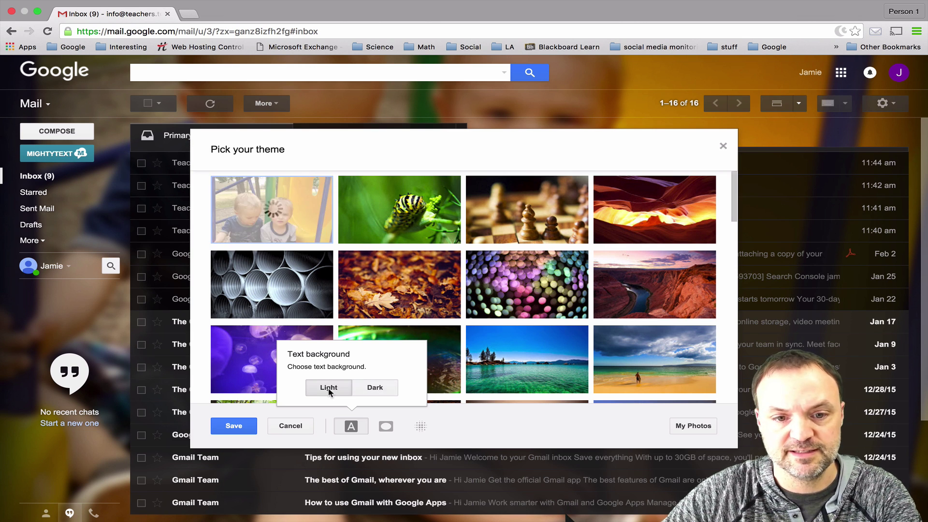
left_click(235, 427)
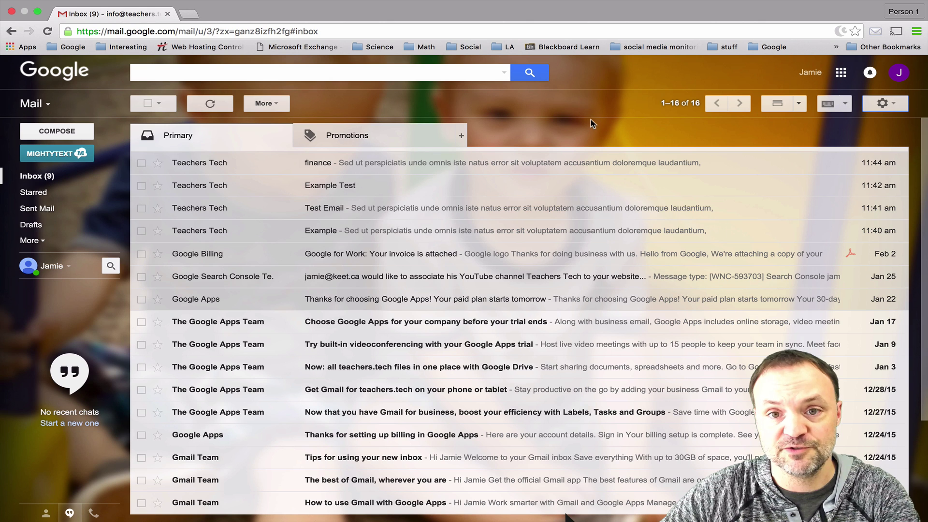
Tick Social in Configure inbox and save the tab selection.
left_click(899, 104)
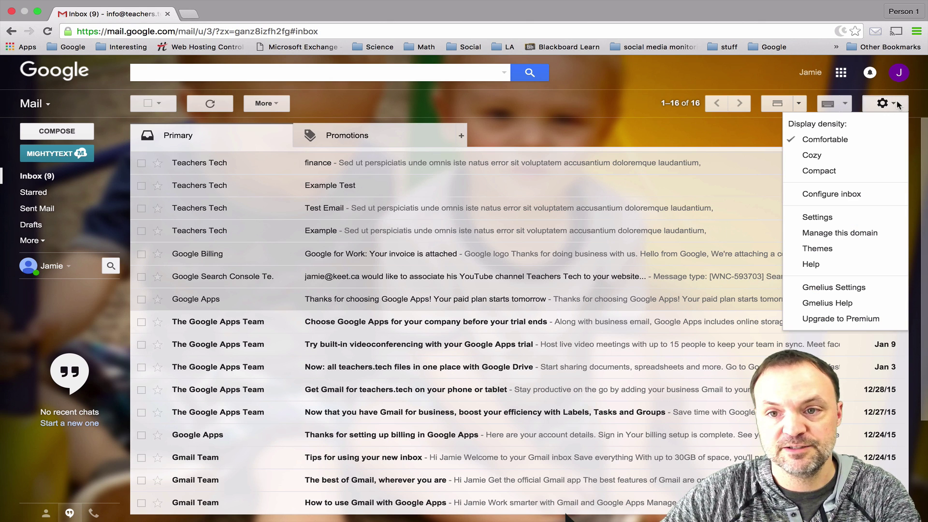
left_click(851, 193)
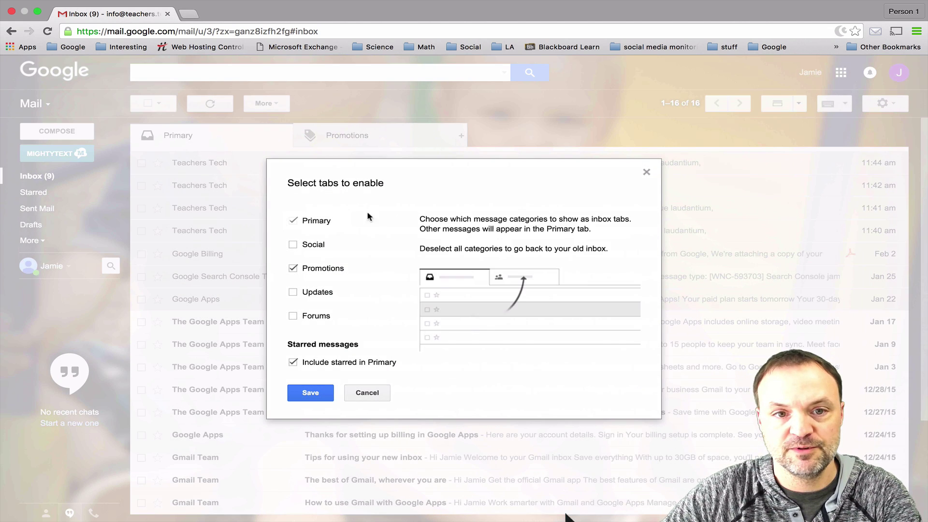
mouse_move(344, 222)
mouse_move(347, 271)
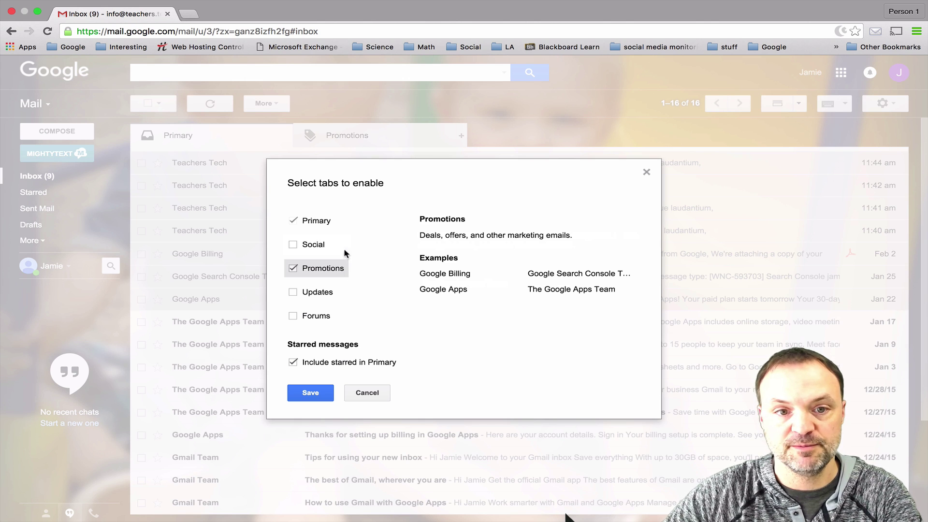
mouse_move(291, 250)
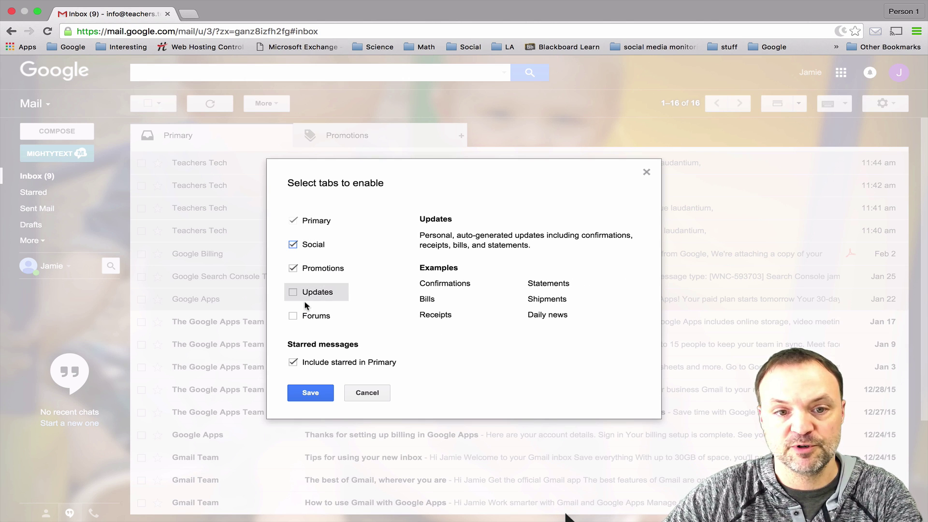
mouse_move(346, 311)
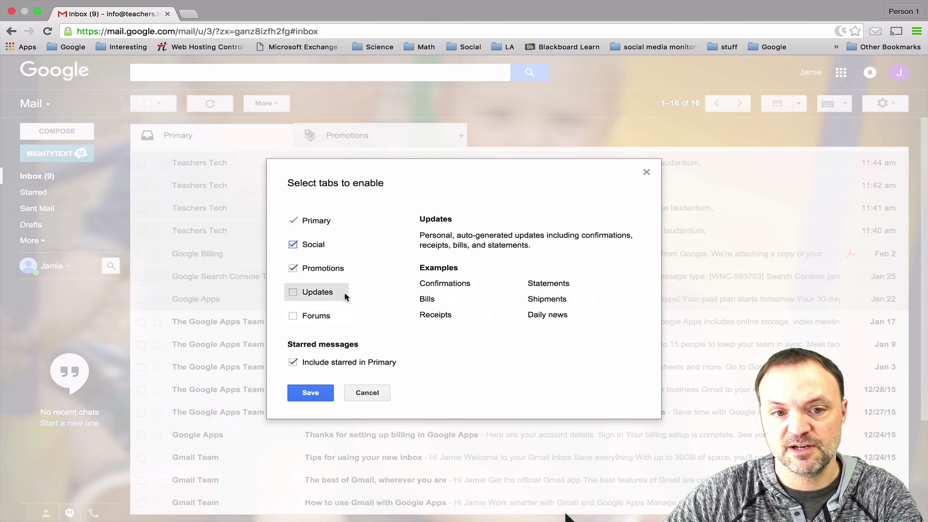
mouse_move(359, 362)
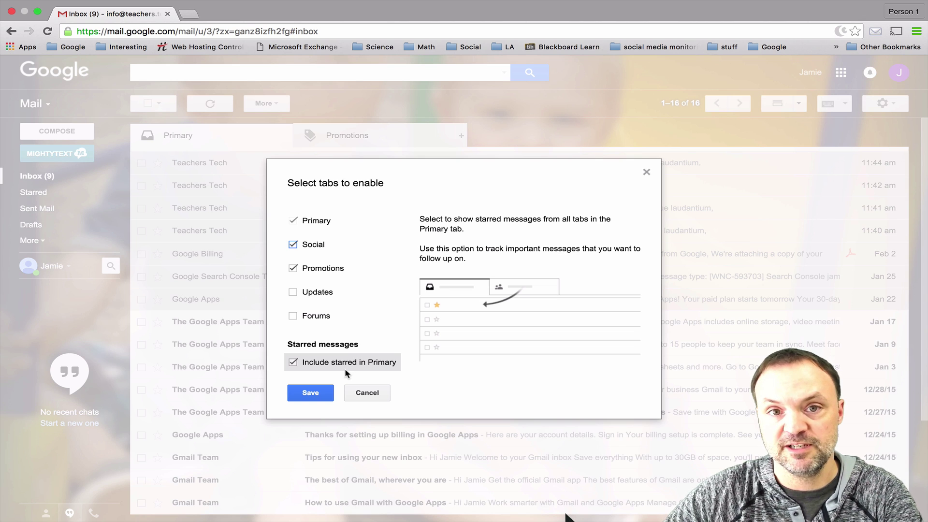
left_click(311, 392)
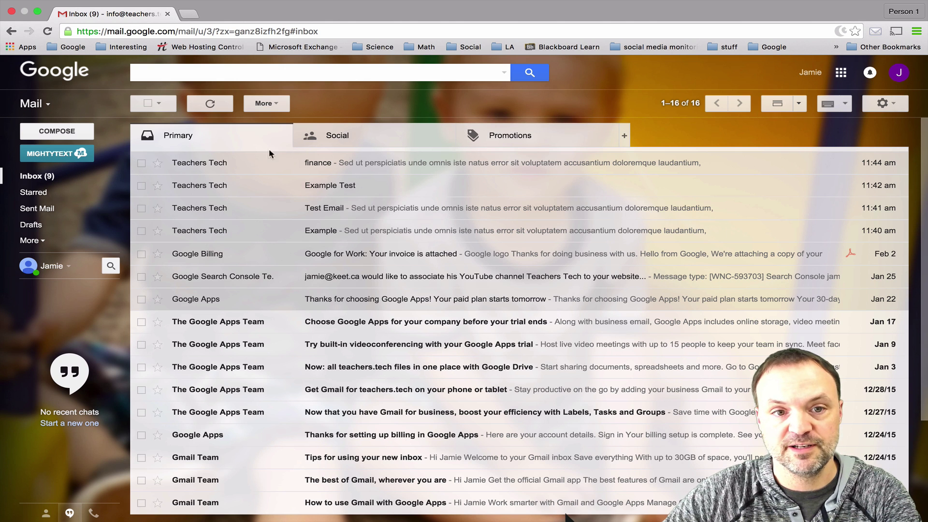
Browse the Social and Promotions tabs, then return to the 16-email Primary tab.
left_click(377, 141)
left_click(518, 136)
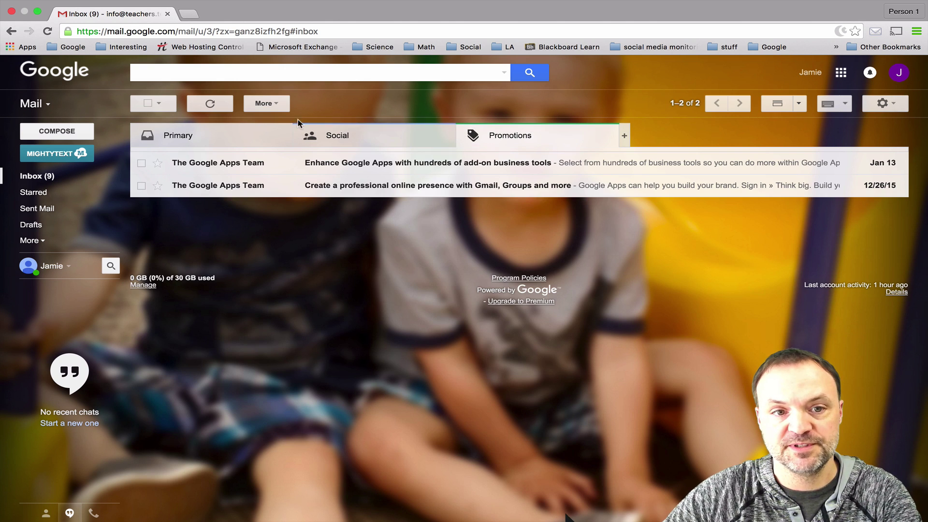
left_click(252, 139)
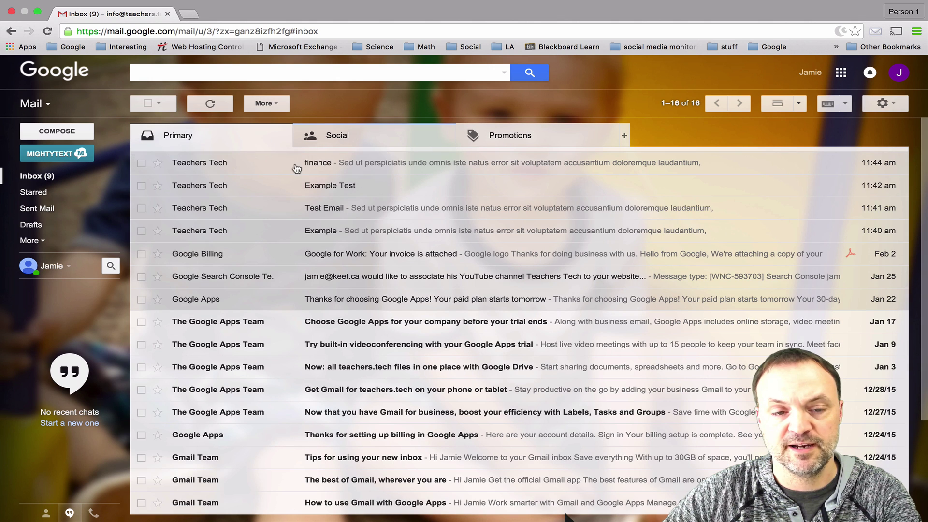
left_click(386, 141)
left_click(527, 138)
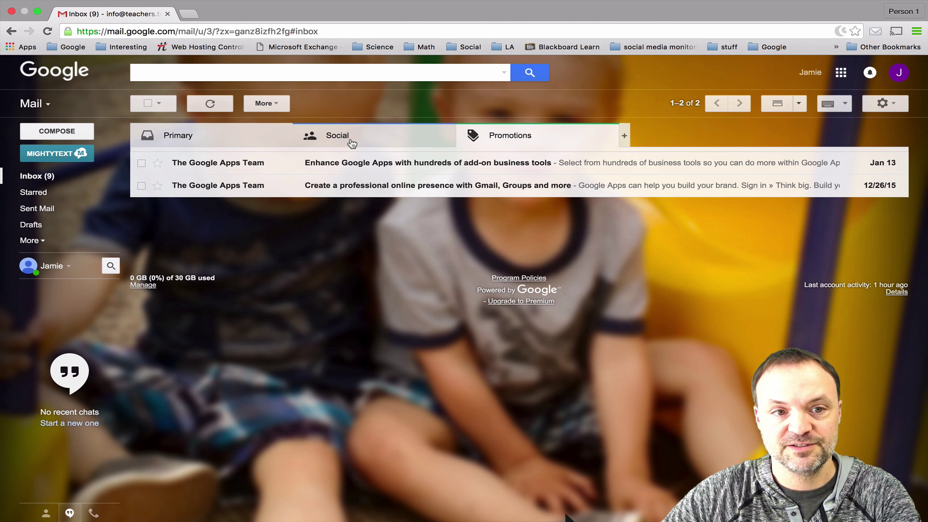
left_click(329, 141)
left_click(238, 143)
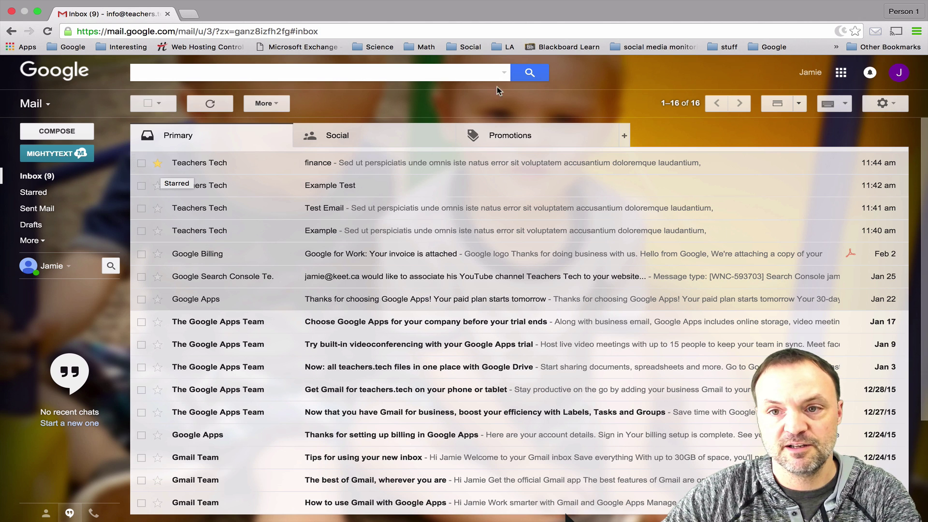
left_click(883, 103)
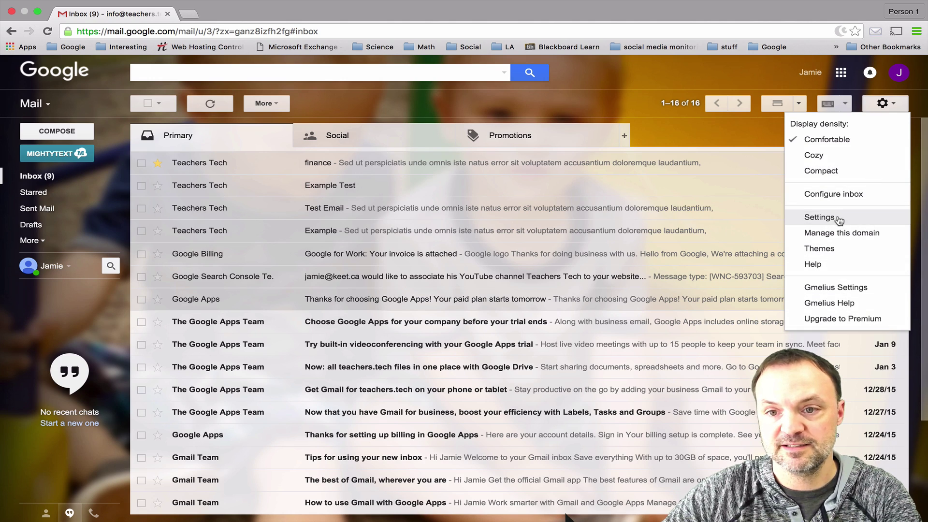
Select the 4 stars preset under Stars in Settings and save changes.
left_click(820, 218)
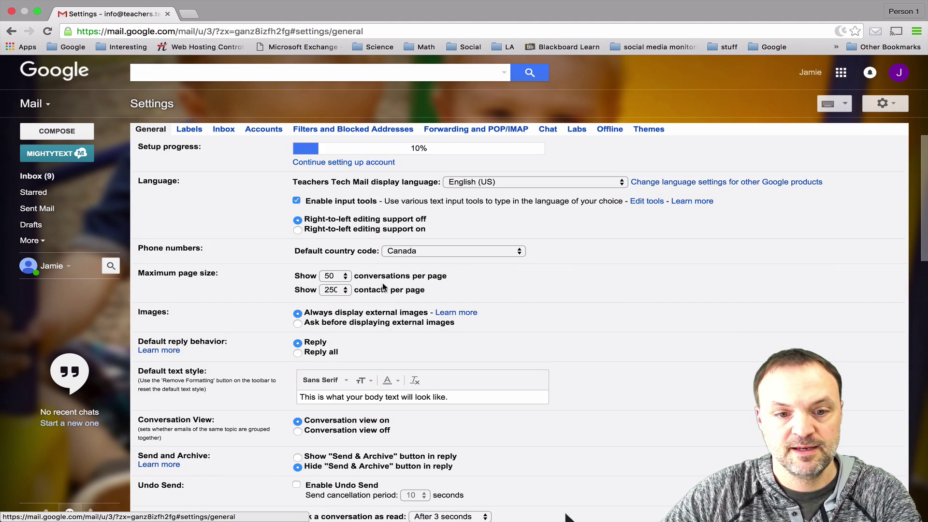
scroll(382, 287, "down", 10)
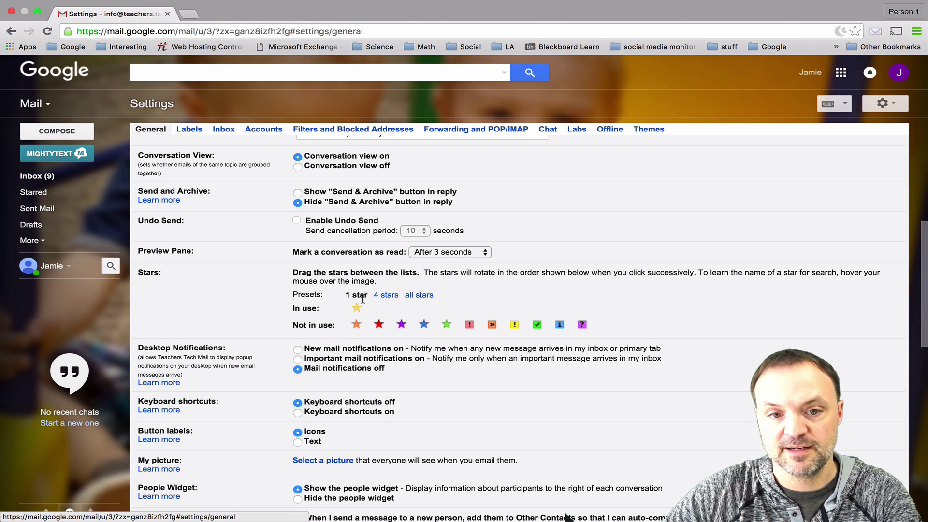
left_click(386, 298)
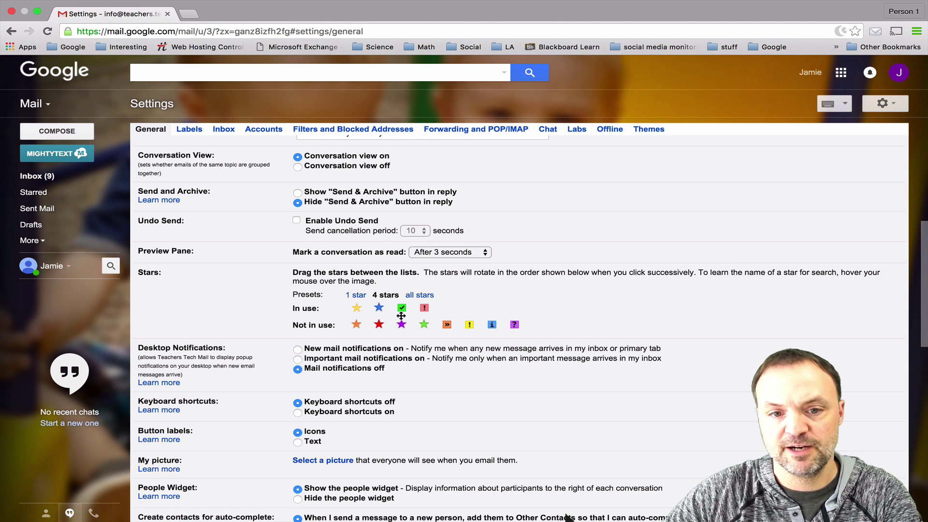
left_click_drag(401, 324, 402, 307)
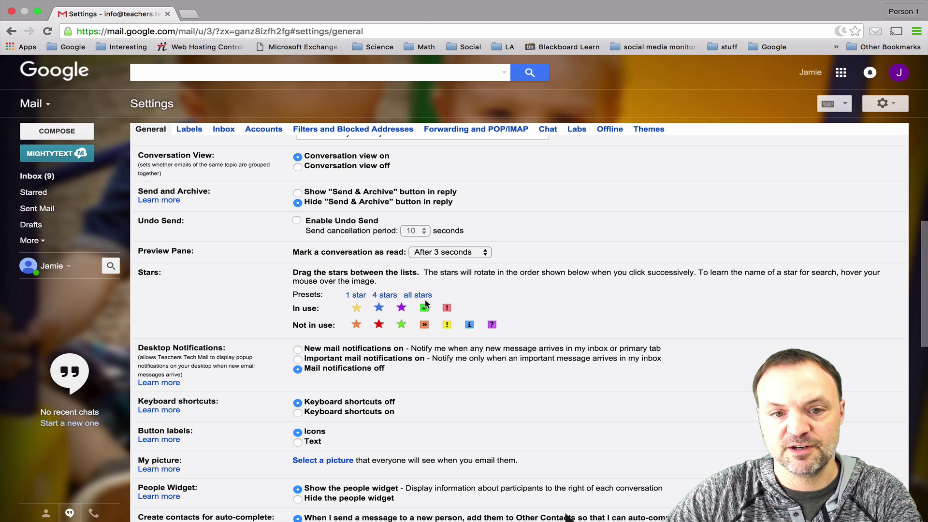
left_click(386, 294)
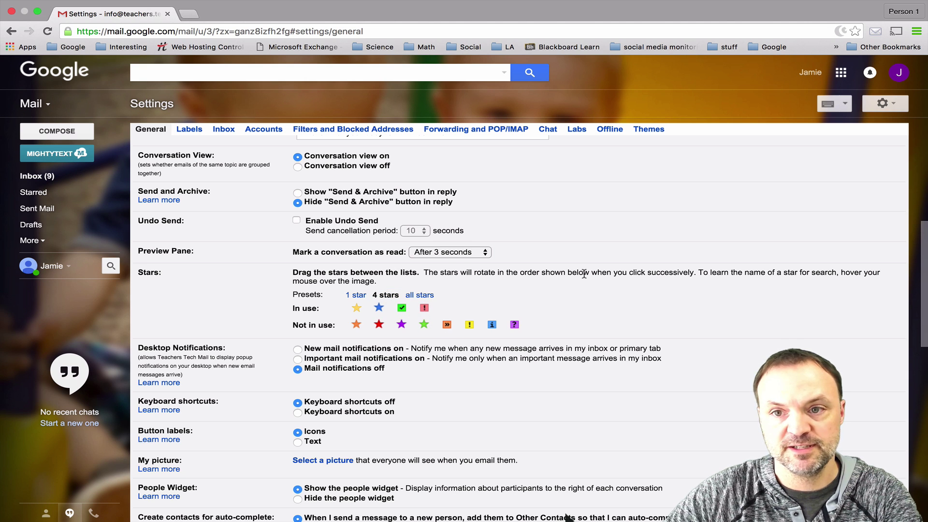
scroll(532, 256, "up", 1)
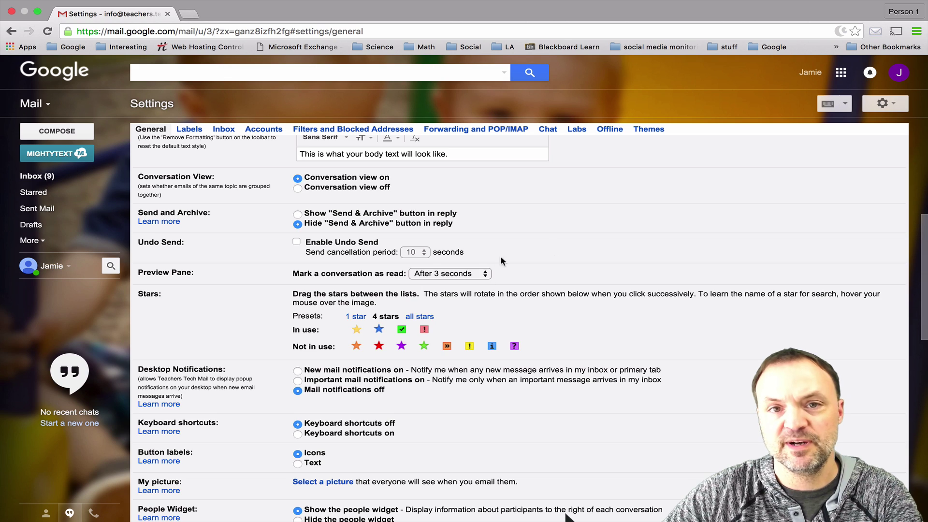
scroll(505, 274, "down", 10)
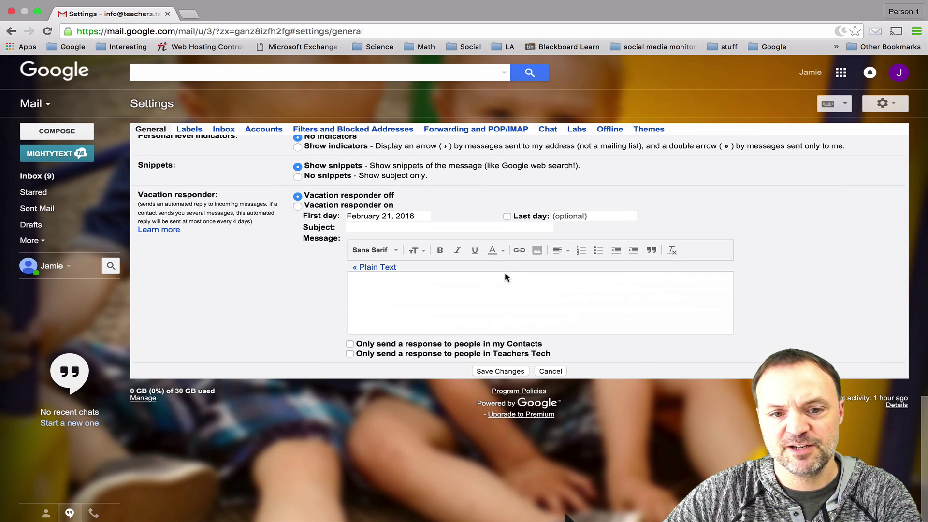
left_click(509, 372)
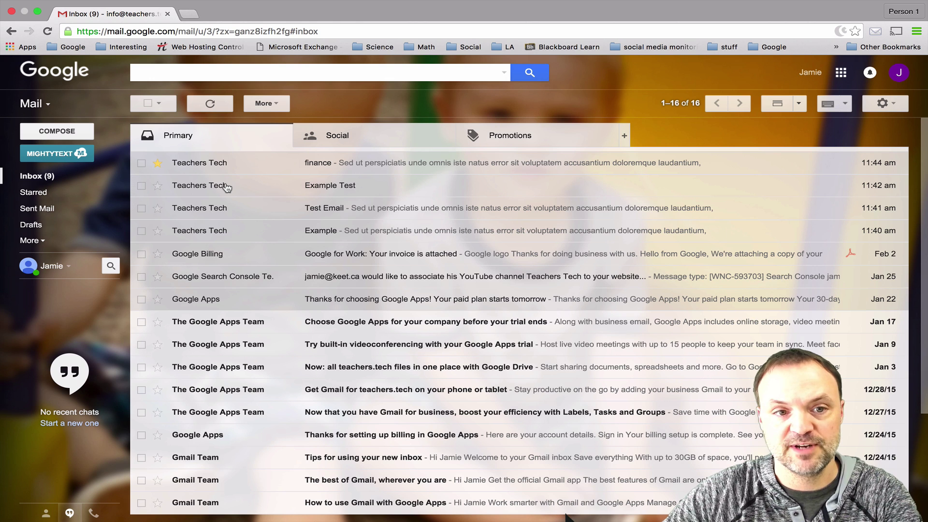
Cycle the finance email's star through blue and the other types, then open the email.
left_click(159, 165)
left_click(159, 165)
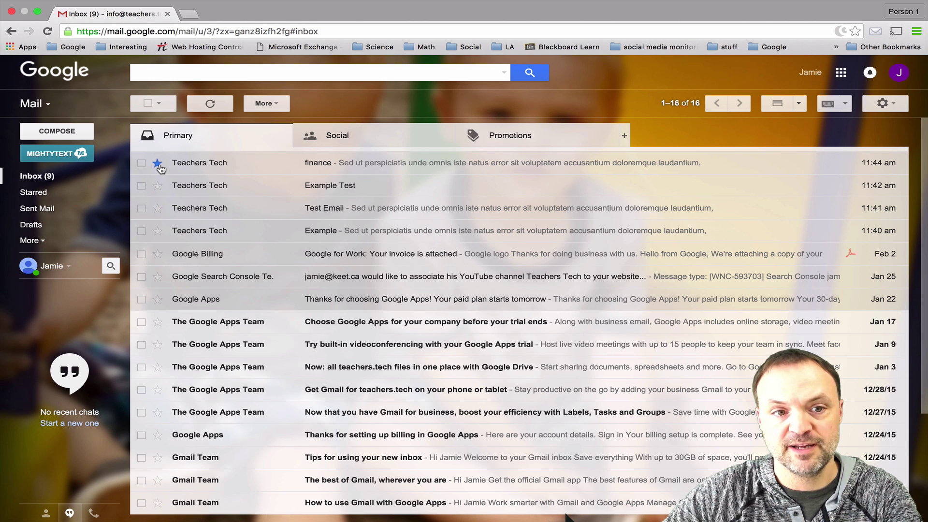
left_click(159, 165)
left_click(159, 165)
left_click(160, 165)
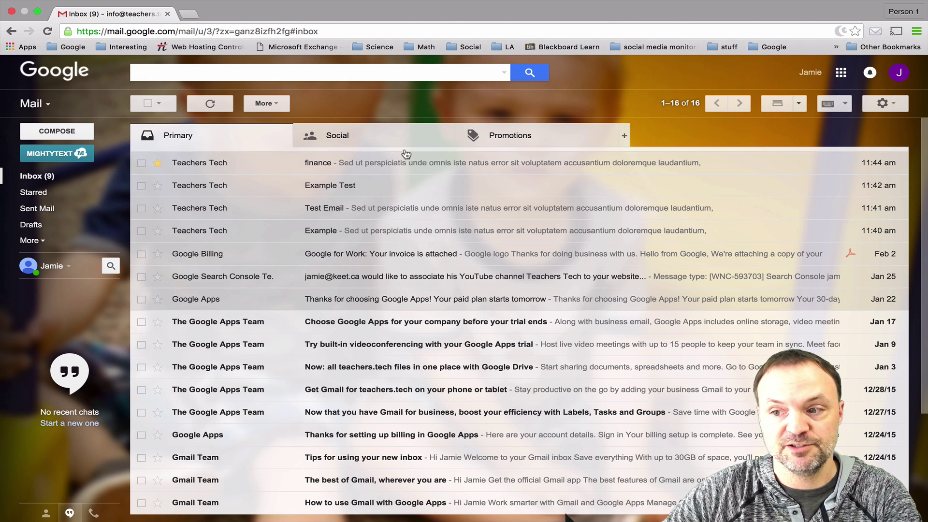
left_click(346, 167)
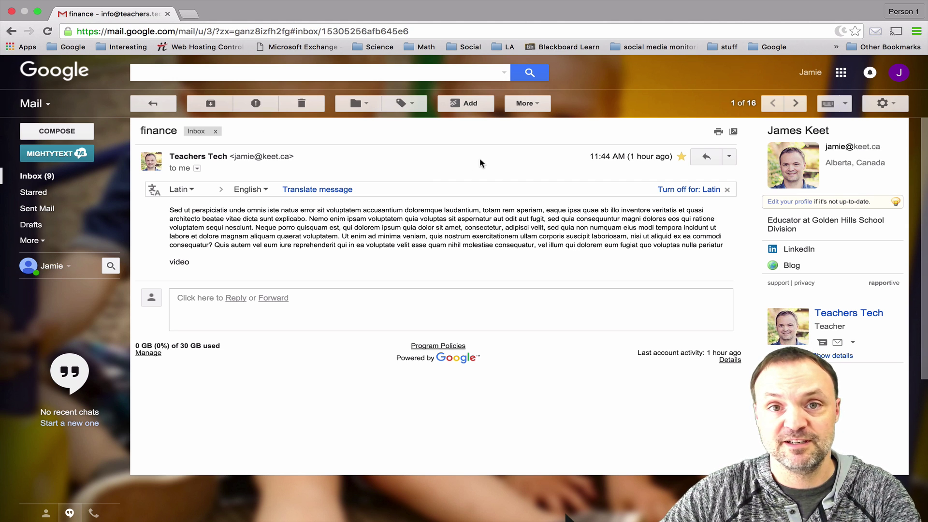
Set Button labels to Text in General settings and save changes.
left_click(897, 102)
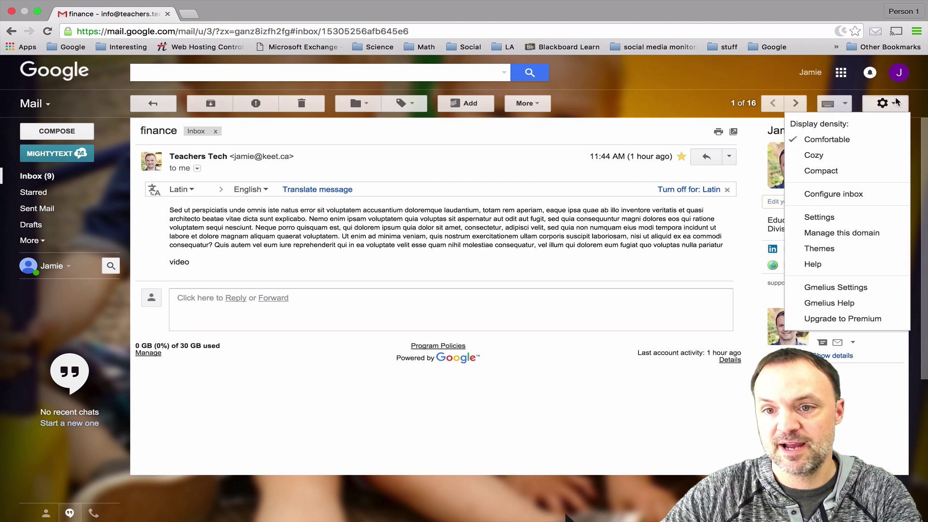
left_click(809, 217)
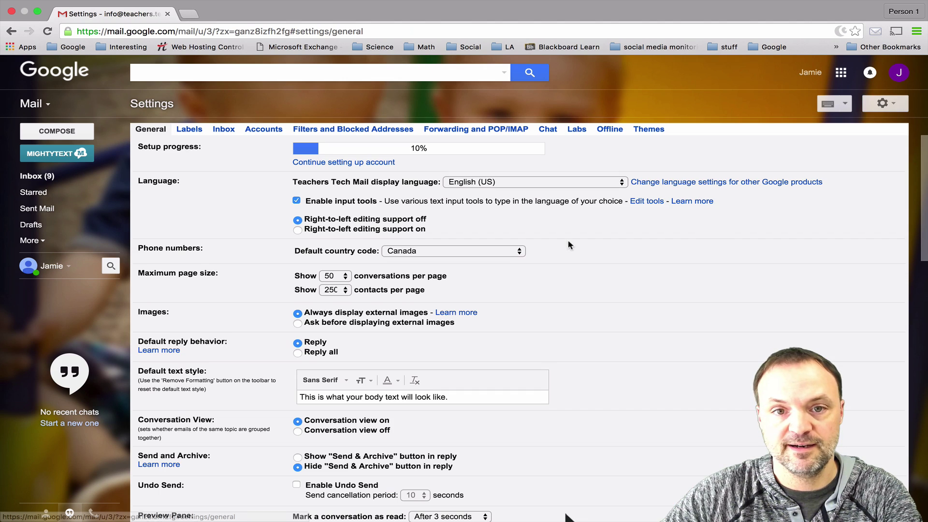
scroll(586, 285, "down", 3)
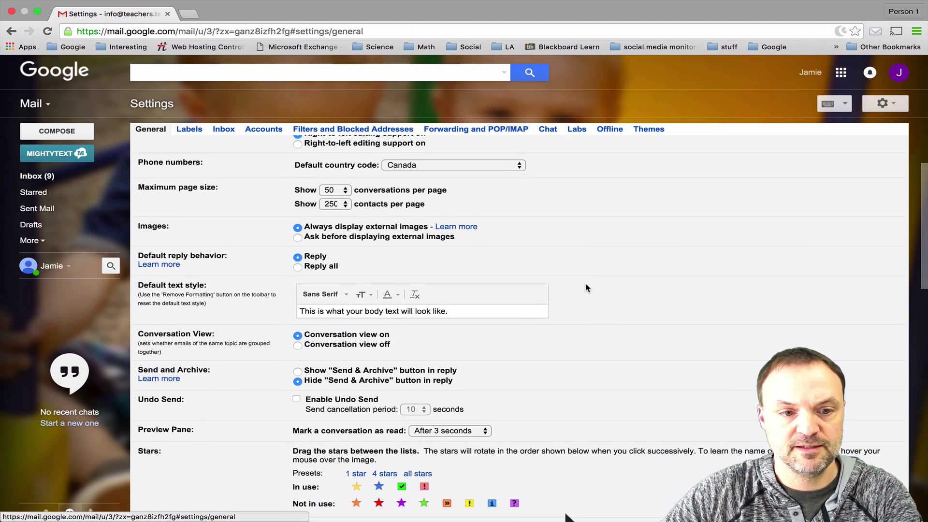
scroll(586, 288, "up", 2)
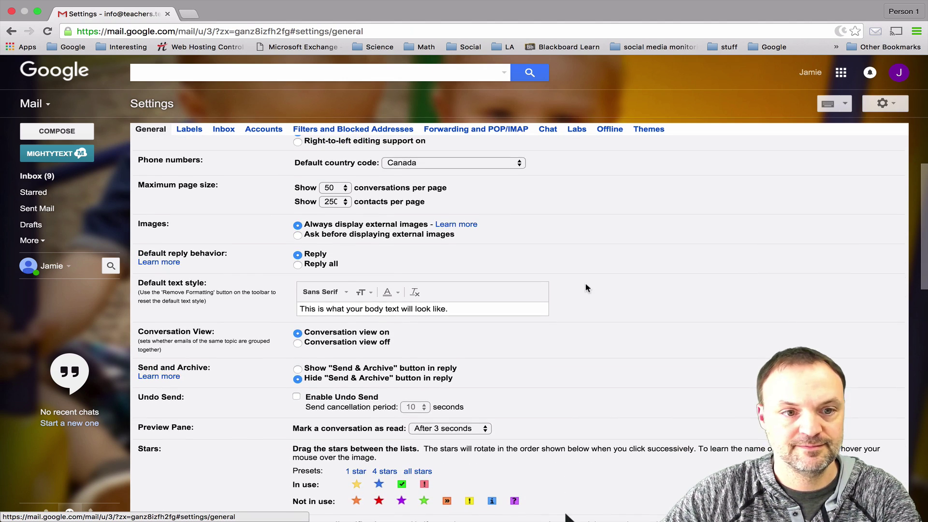
scroll(586, 288, "down", 10)
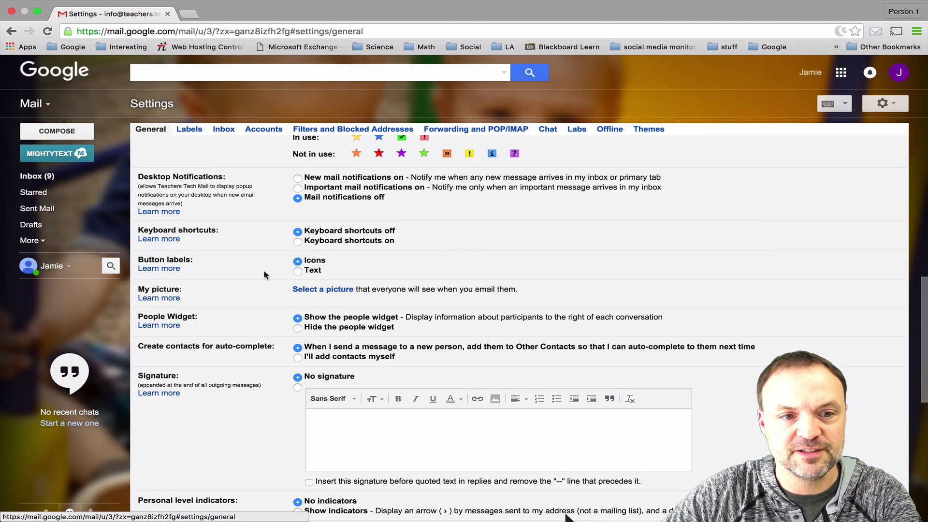
left_click(297, 271)
scroll(553, 269, "down", 10)
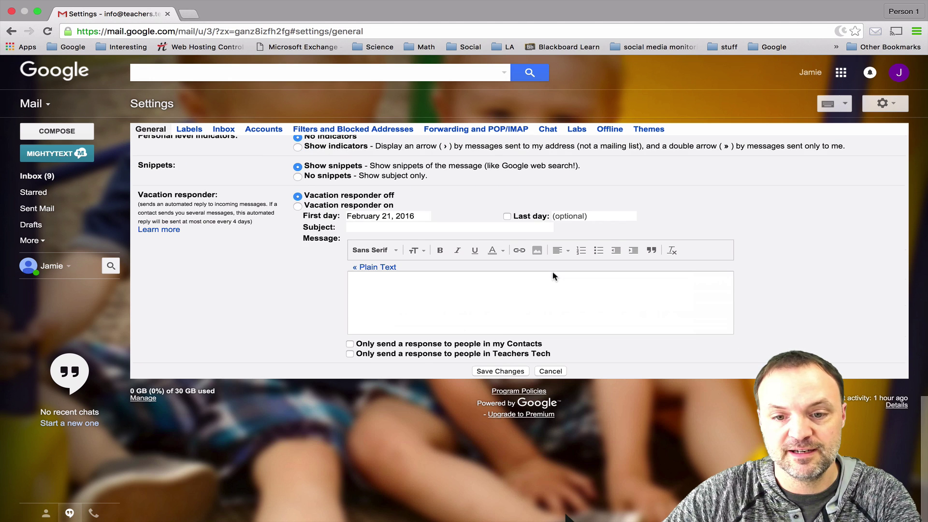
left_click(502, 371)
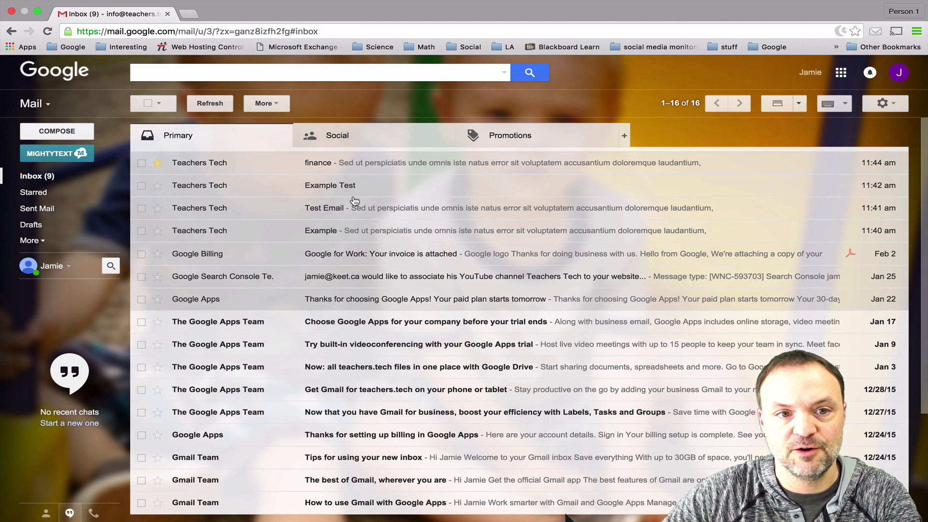
Open the Teachers Tech finance email to see the word-labelled actions.
left_click(339, 165)
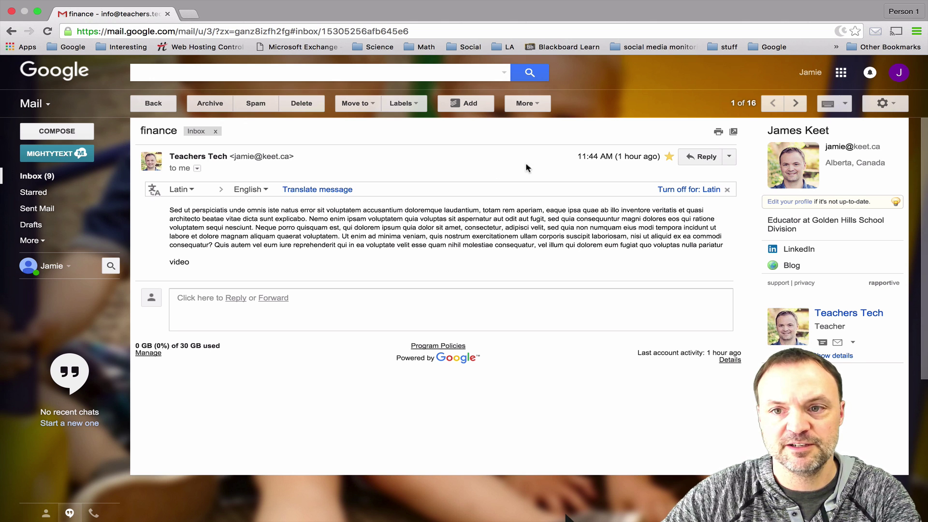
Leave the Preview Pane lab set to Enable on the Labs settings page.
left_click(888, 103)
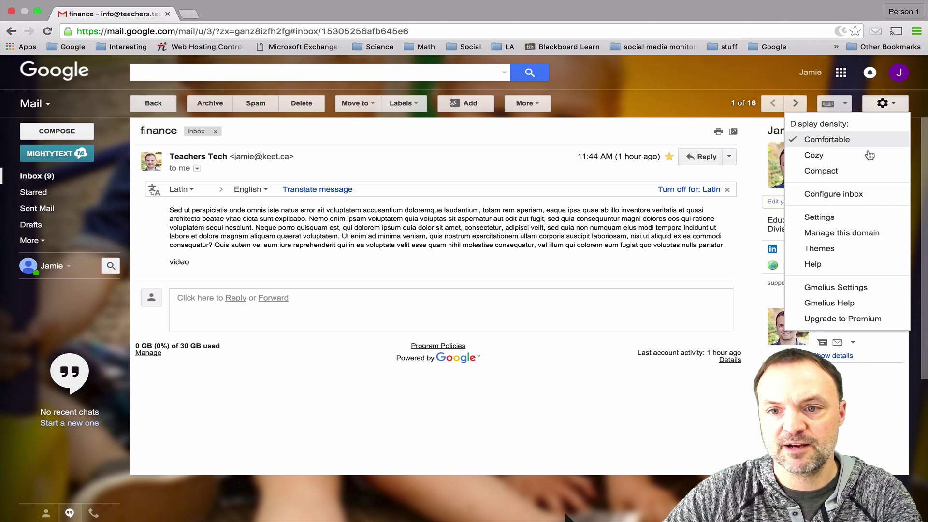
left_click(844, 223)
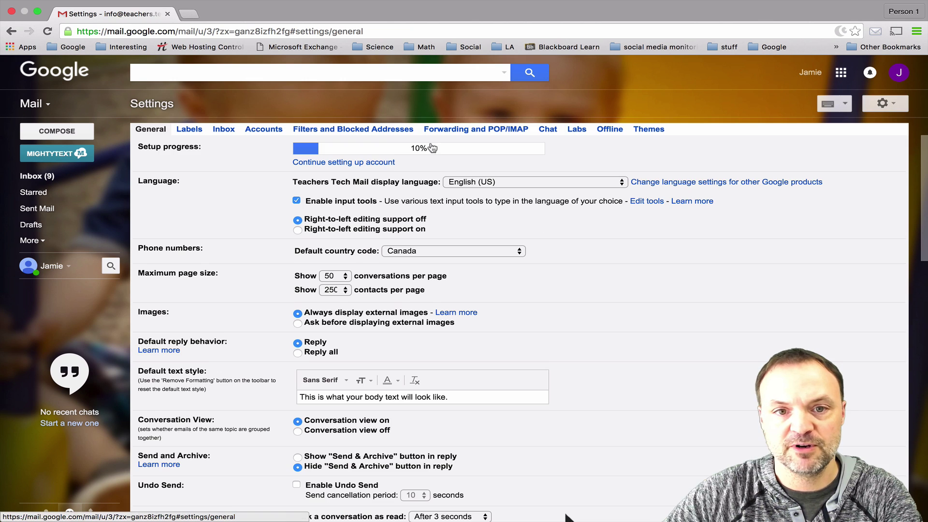
left_click(578, 129)
scroll(396, 277, "down", 3)
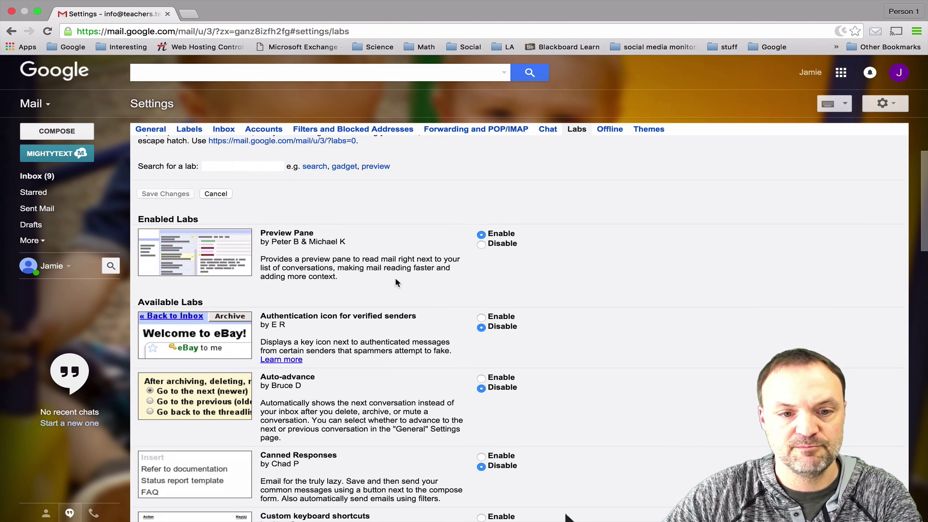
scroll(396, 279, "down", 2)
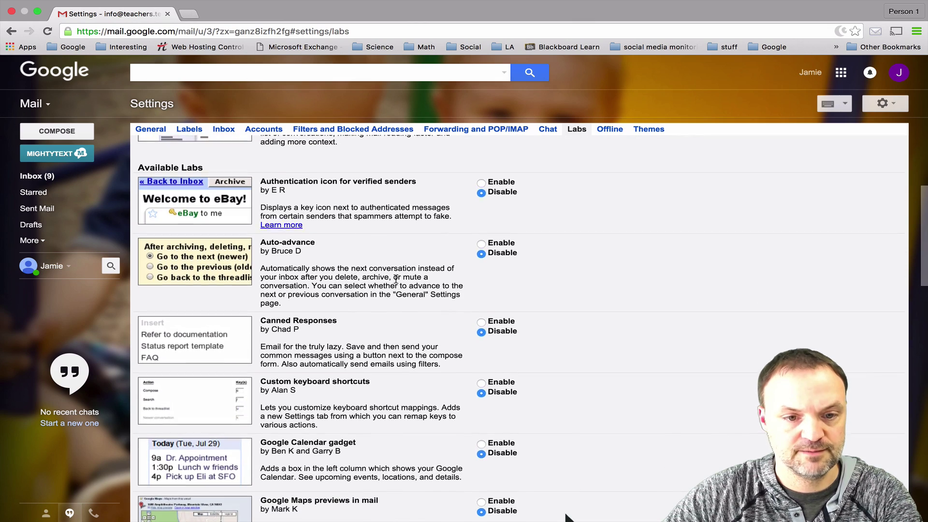
scroll(399, 203, "up", 2)
scroll(399, 203, "down", 2)
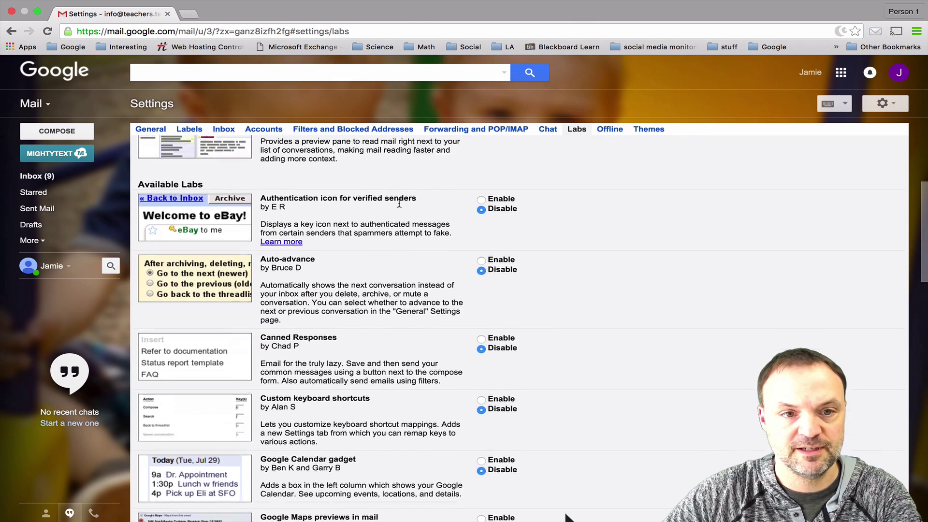
scroll(400, 203, "up", 2)
scroll(399, 204, "up", 2)
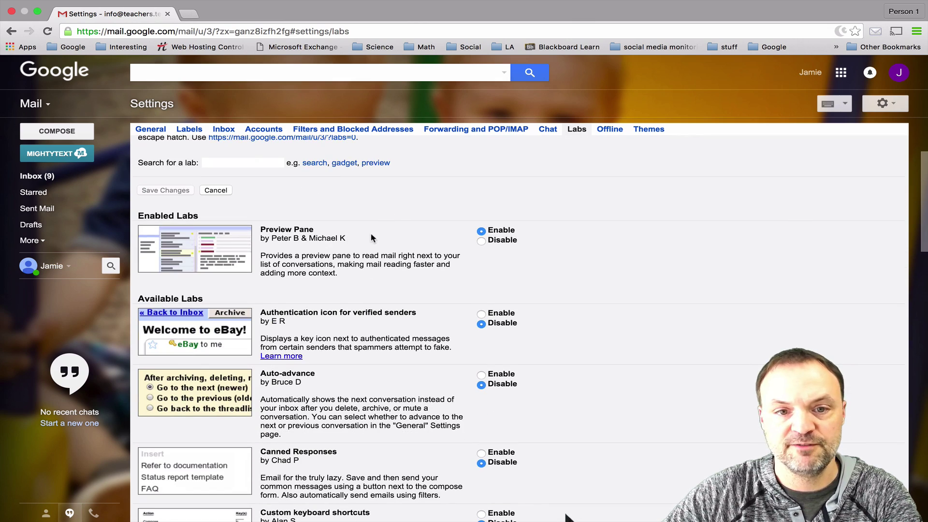
left_click(482, 241)
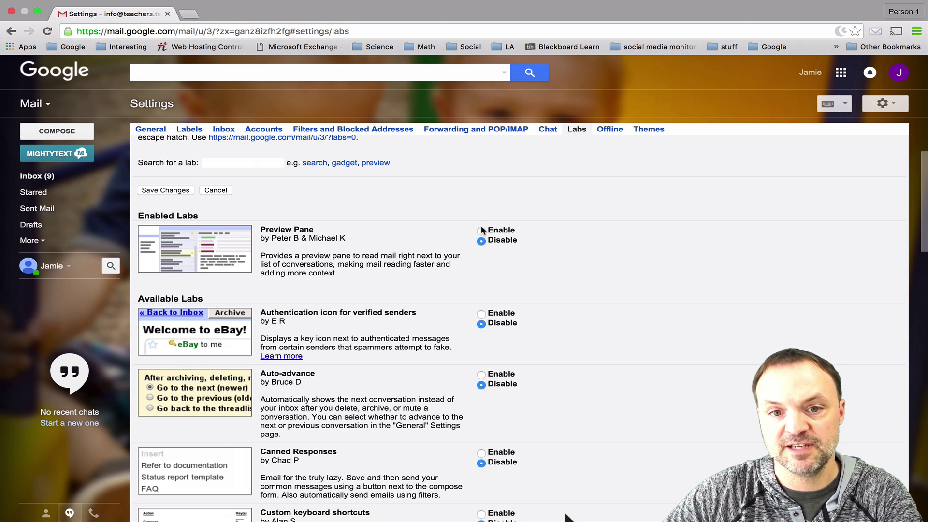
left_click(482, 231)
Return to the Primary inbox listing 16 messages.
scroll(399, 230, "down", 15)
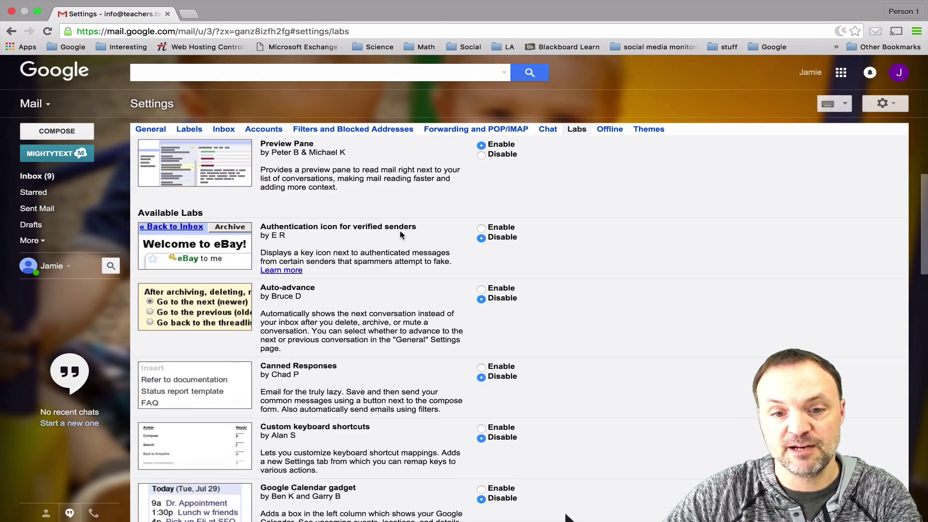
scroll(336, 348, "up", 15)
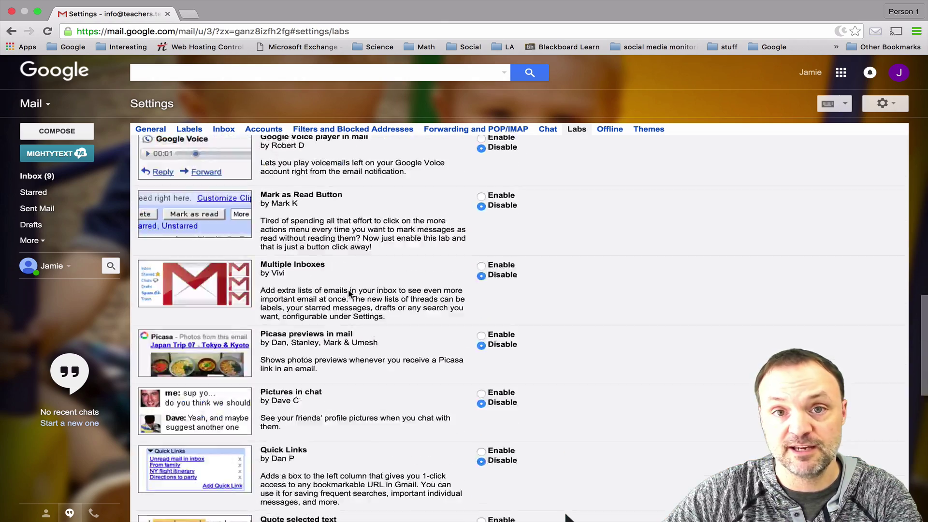
scroll(348, 290, "up", 1)
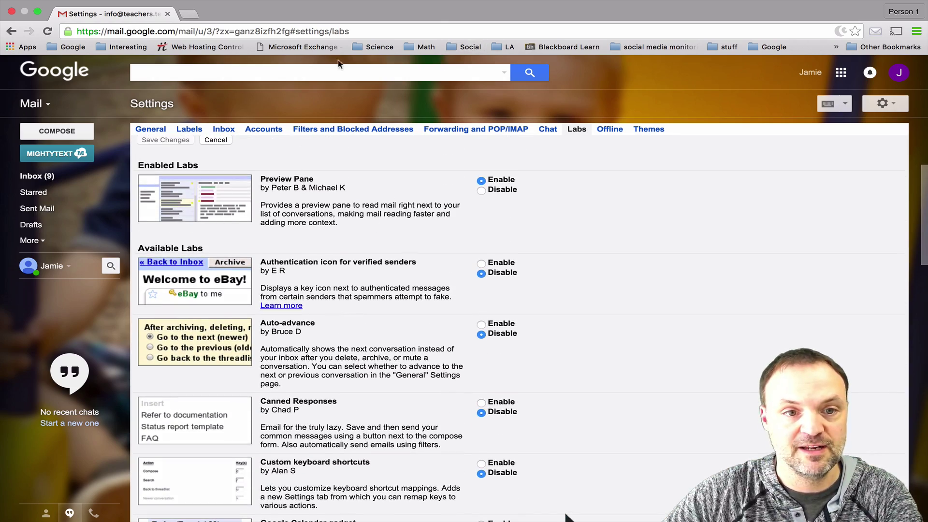
left_click(39, 177)
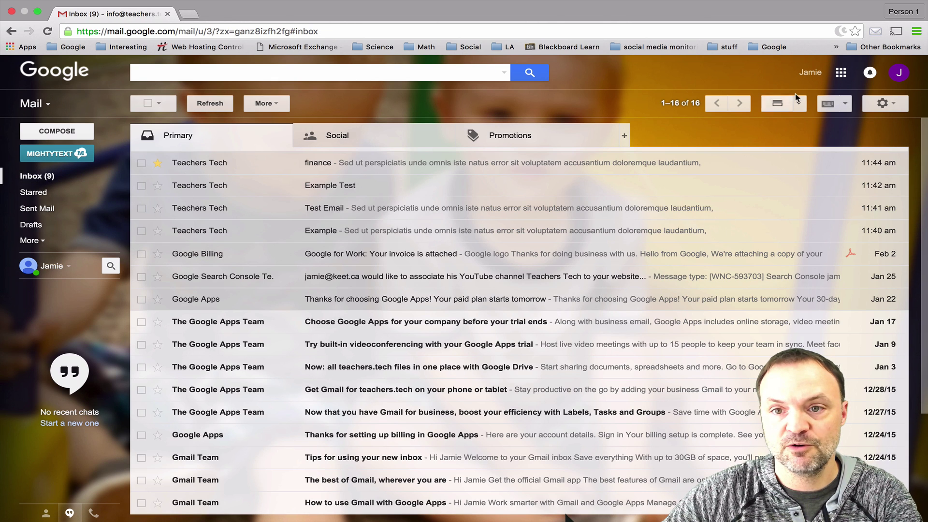
Switch the inbox to Vertical Split and preview the 'finance' email beside the message list.
left_click(799, 105)
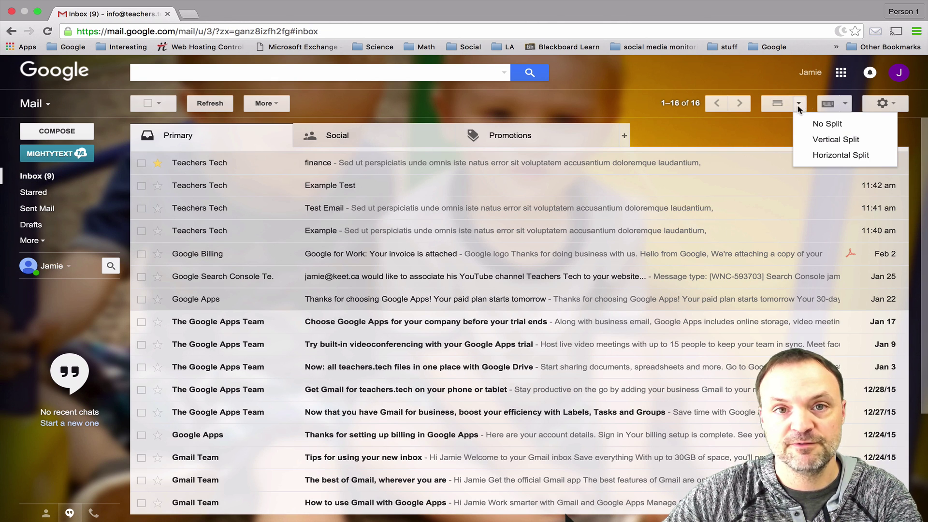
left_click(825, 142)
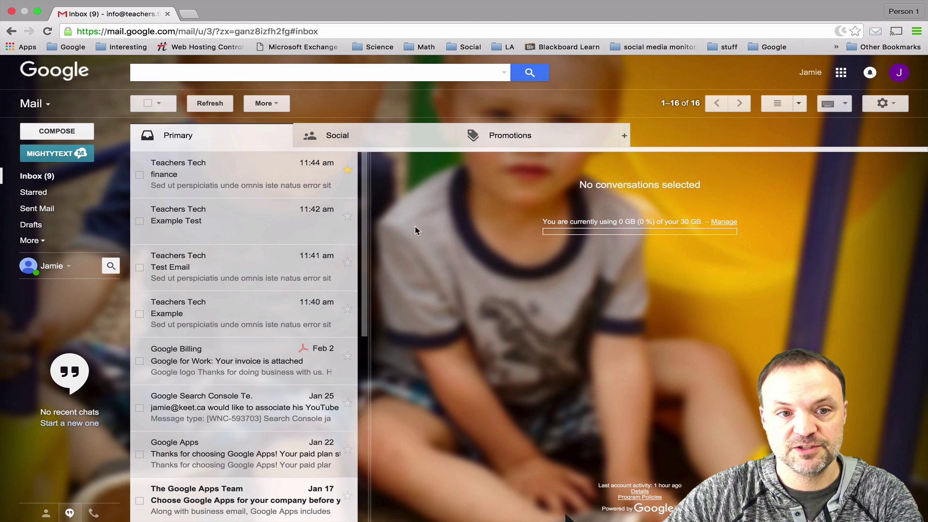
left_click(238, 176)
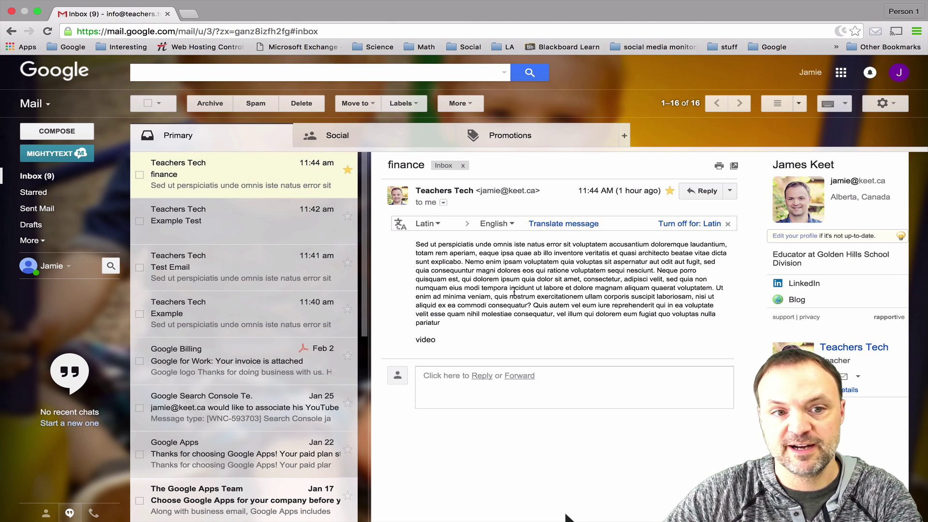
Change to Horizontal Split and open the 'finance' email in the pane below the list.
left_click(800, 108)
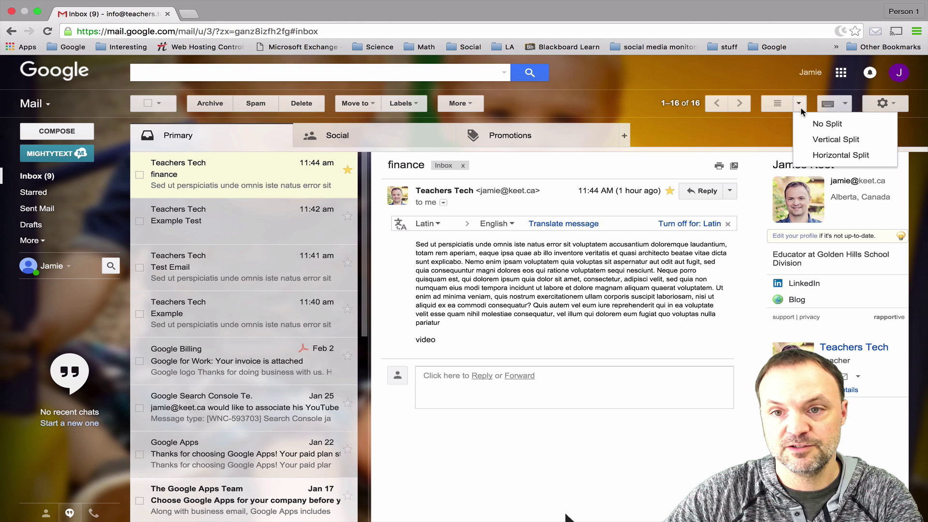
left_click(826, 156)
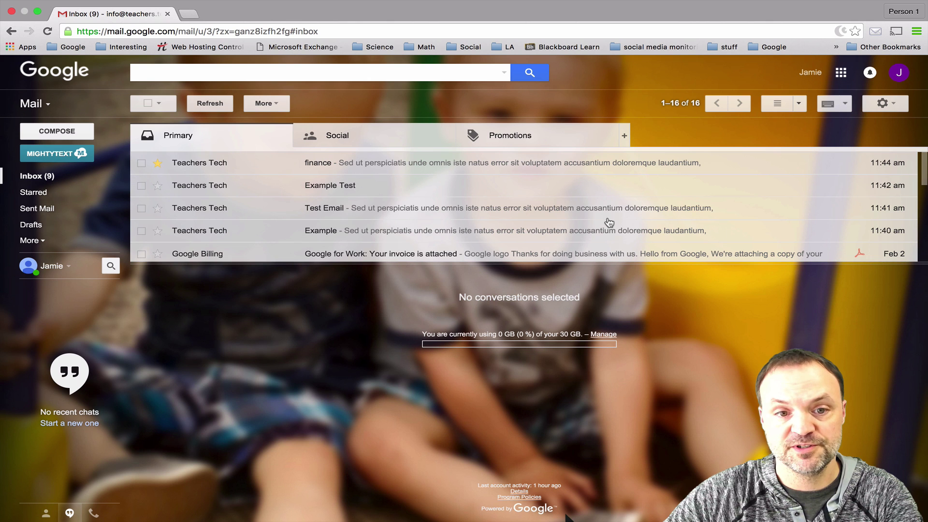
left_click(360, 170)
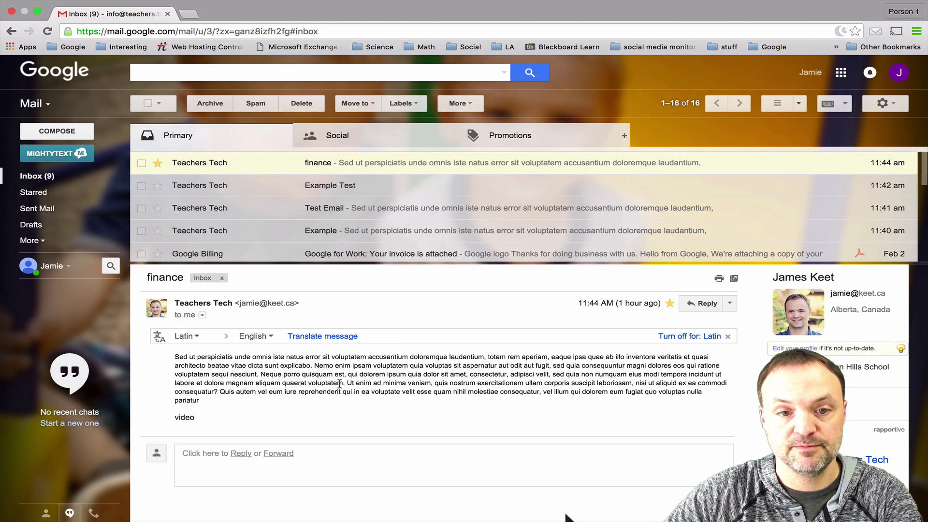